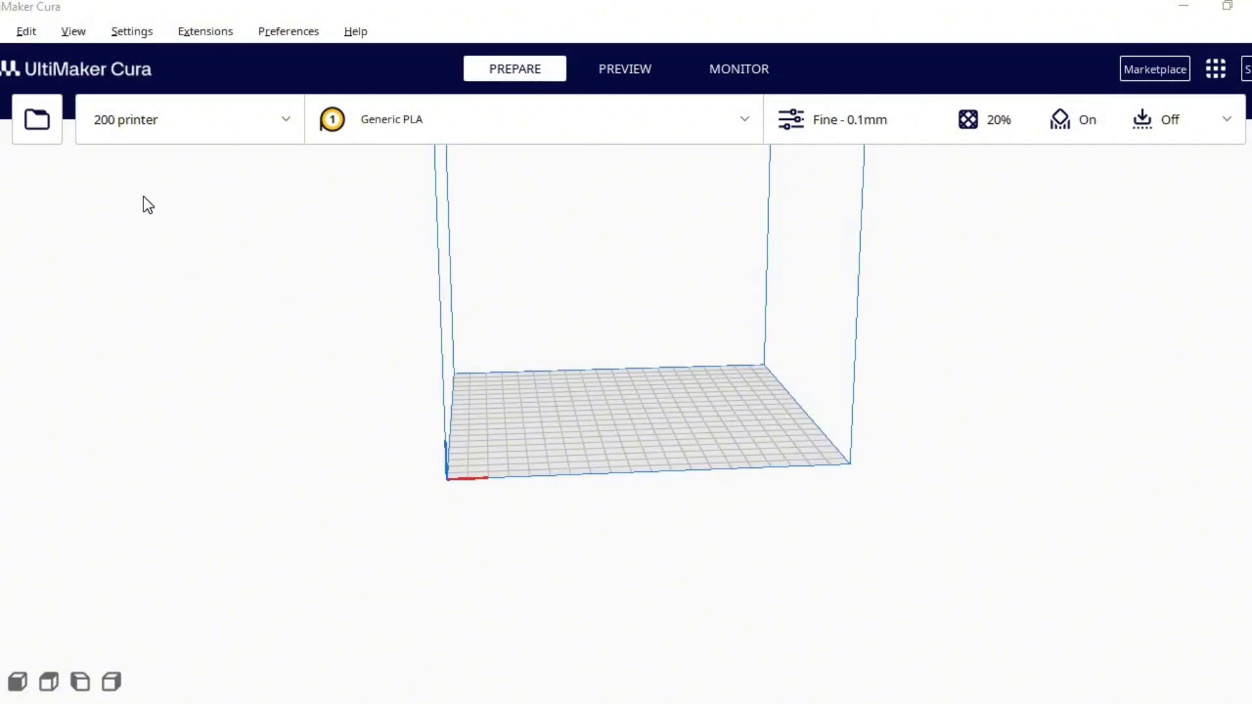
Step: Add a non-networked, non-UltiMaker printer using the Custom FFF printer profile with its default name
{"action": "left_click", "coordinate": [253, 117]}
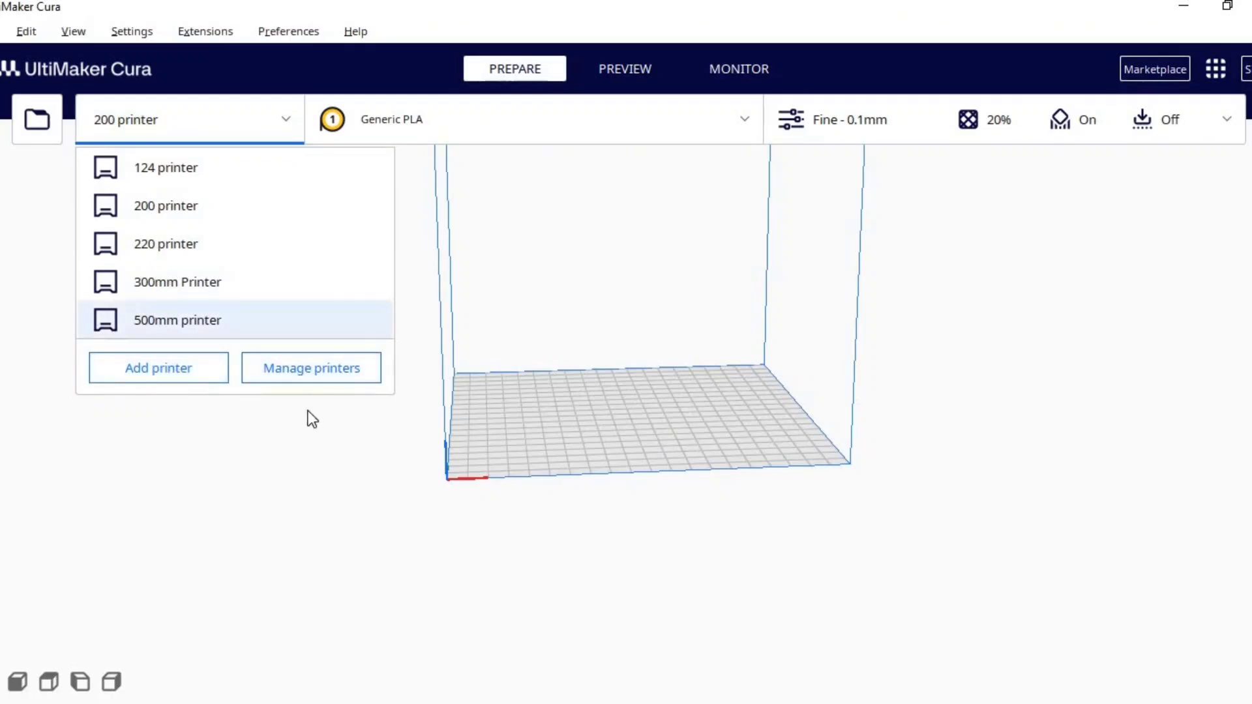
{"action": "left_click", "coordinate": [182, 373]}
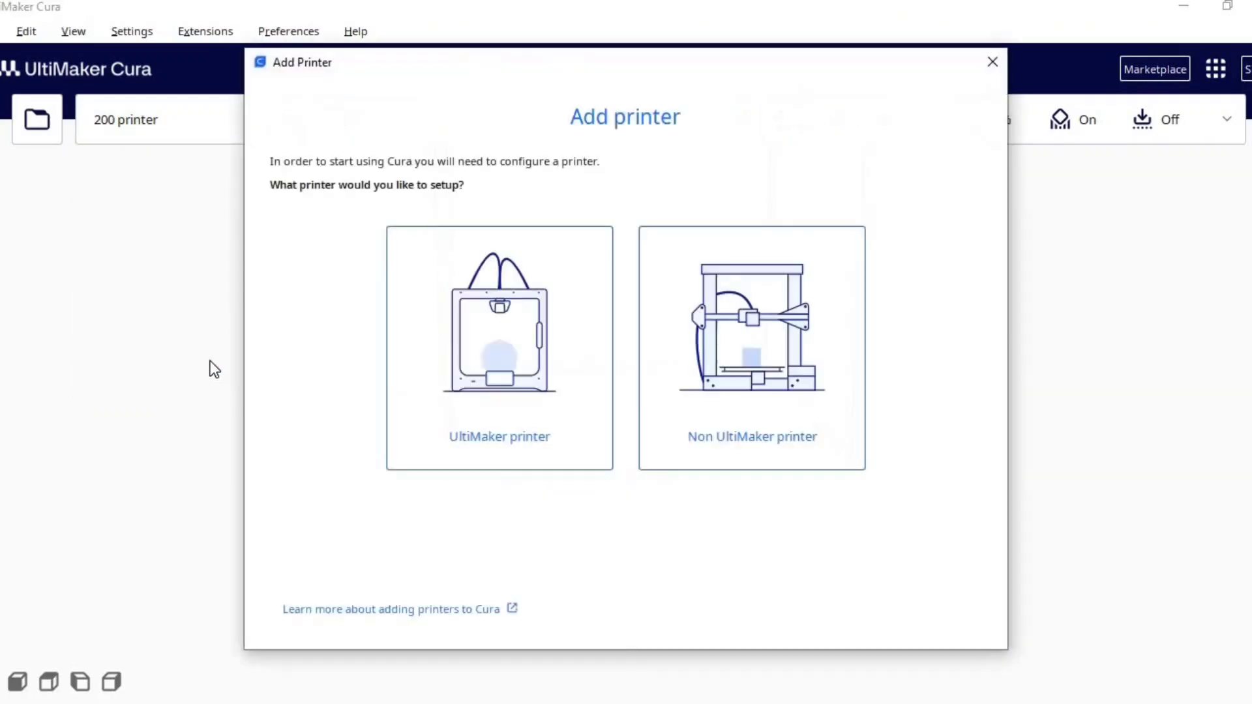
{"action": "left_click", "coordinate": [769, 452]}
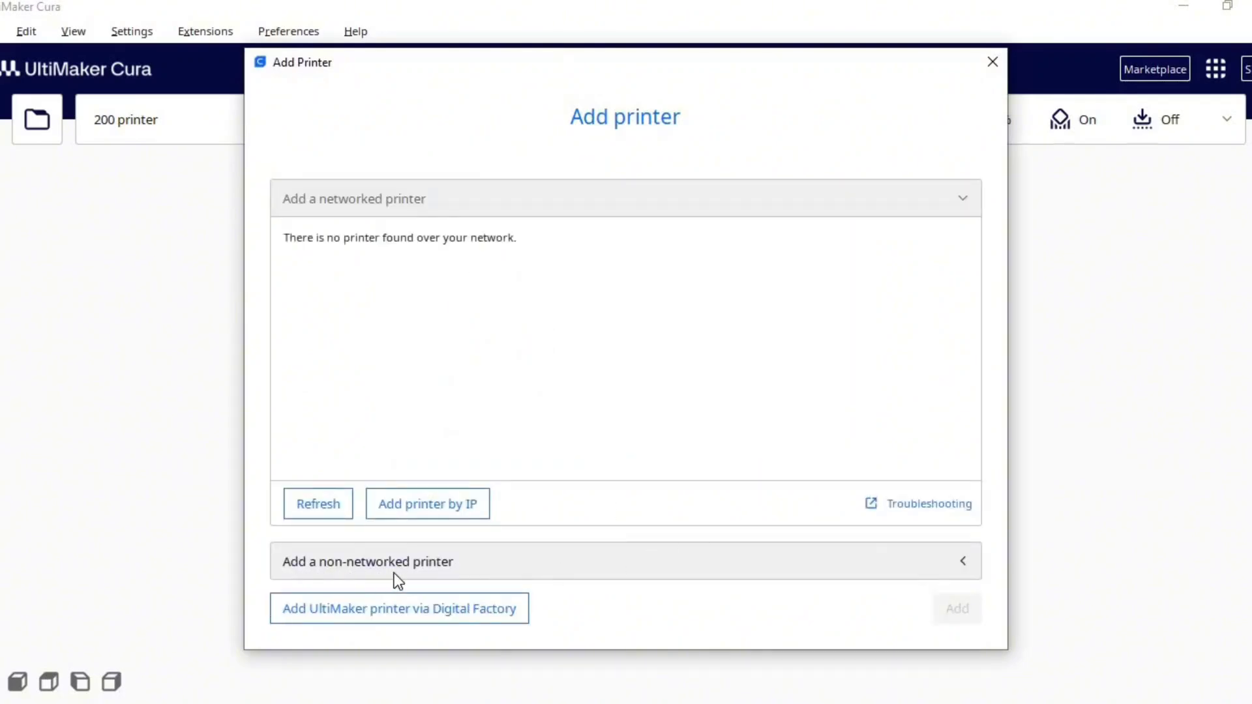
{"action": "left_click", "coordinate": [604, 567]}
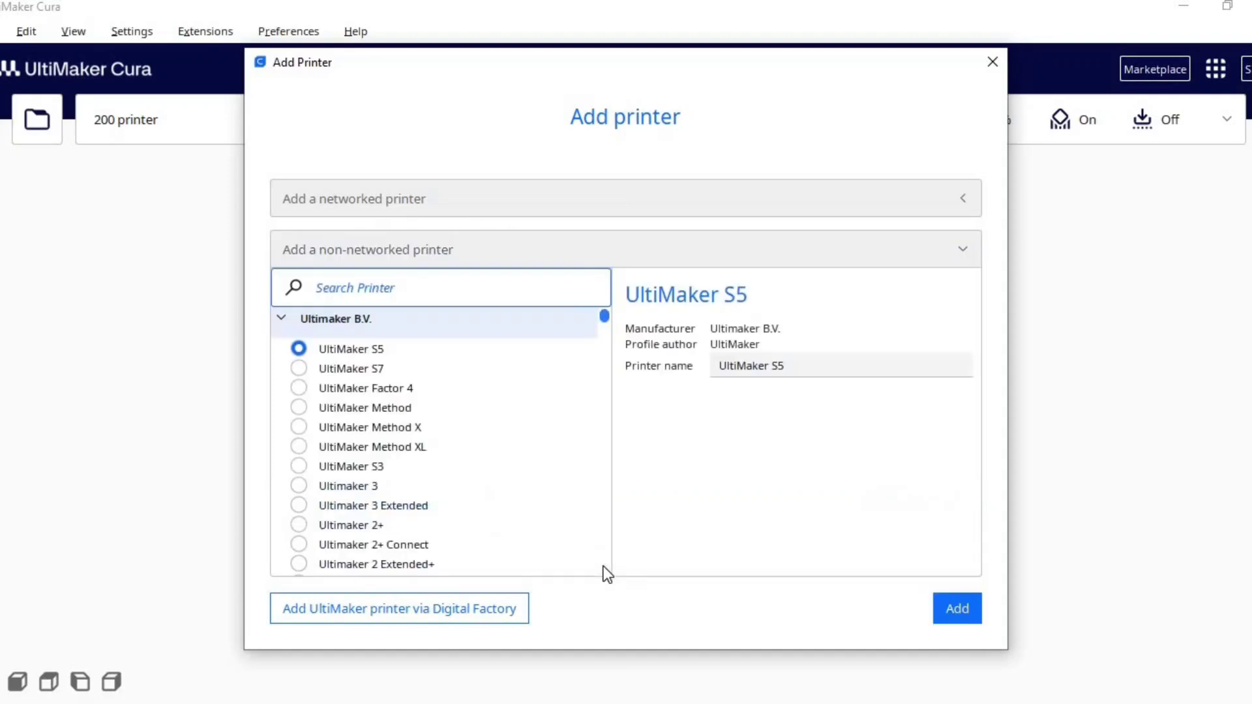
{"action": "left_click", "coordinate": [281, 319]}
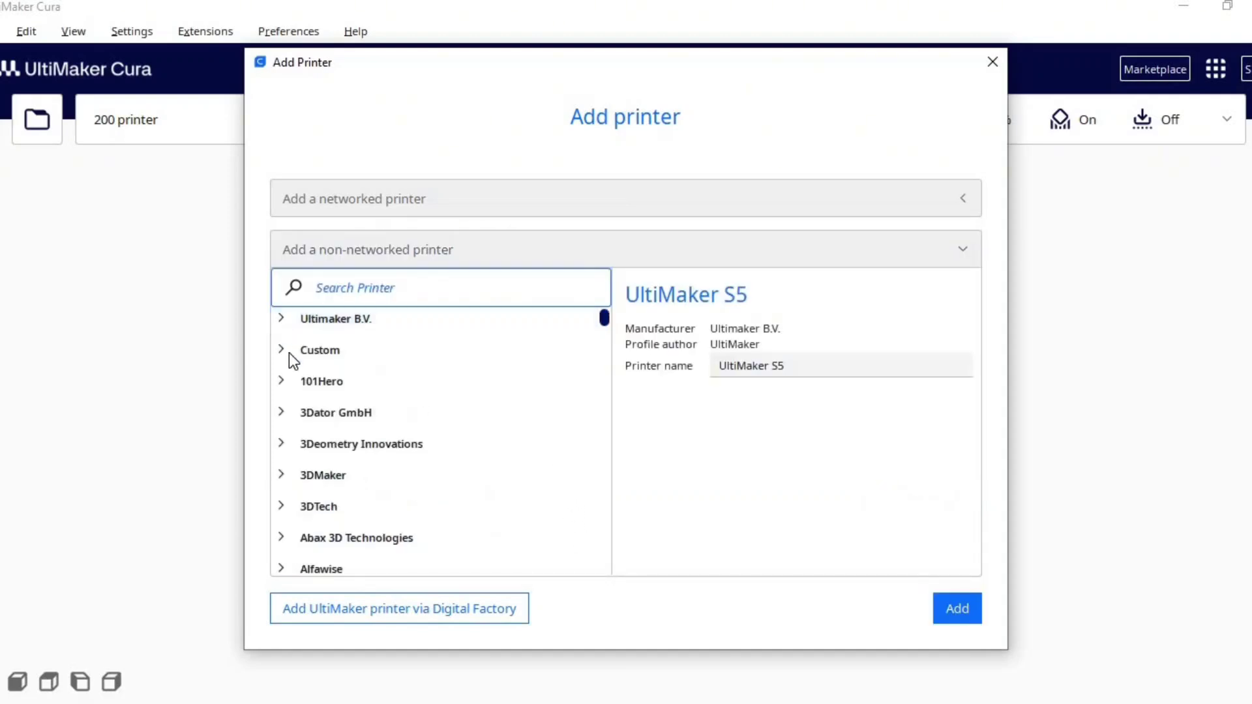
{"action": "left_click", "coordinate": [282, 352]}
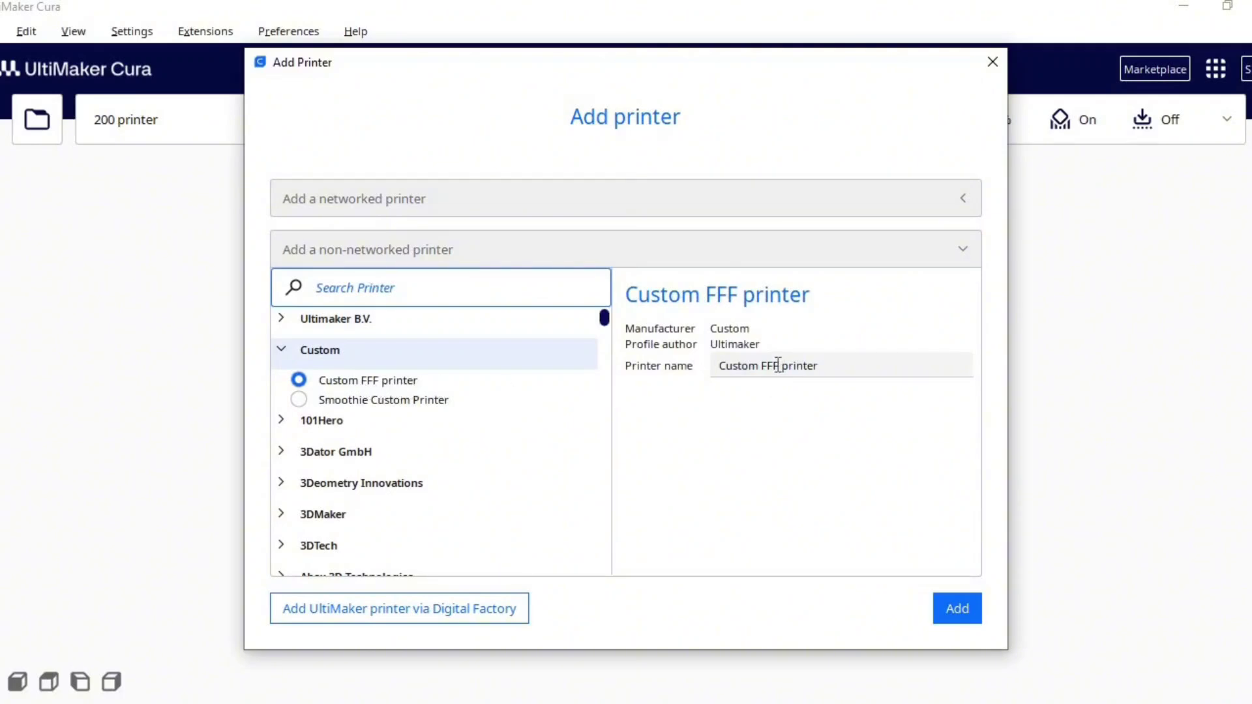
{"action": "left_click_drag", "start_coordinate": [779, 368], "coordinate": [720, 369]}
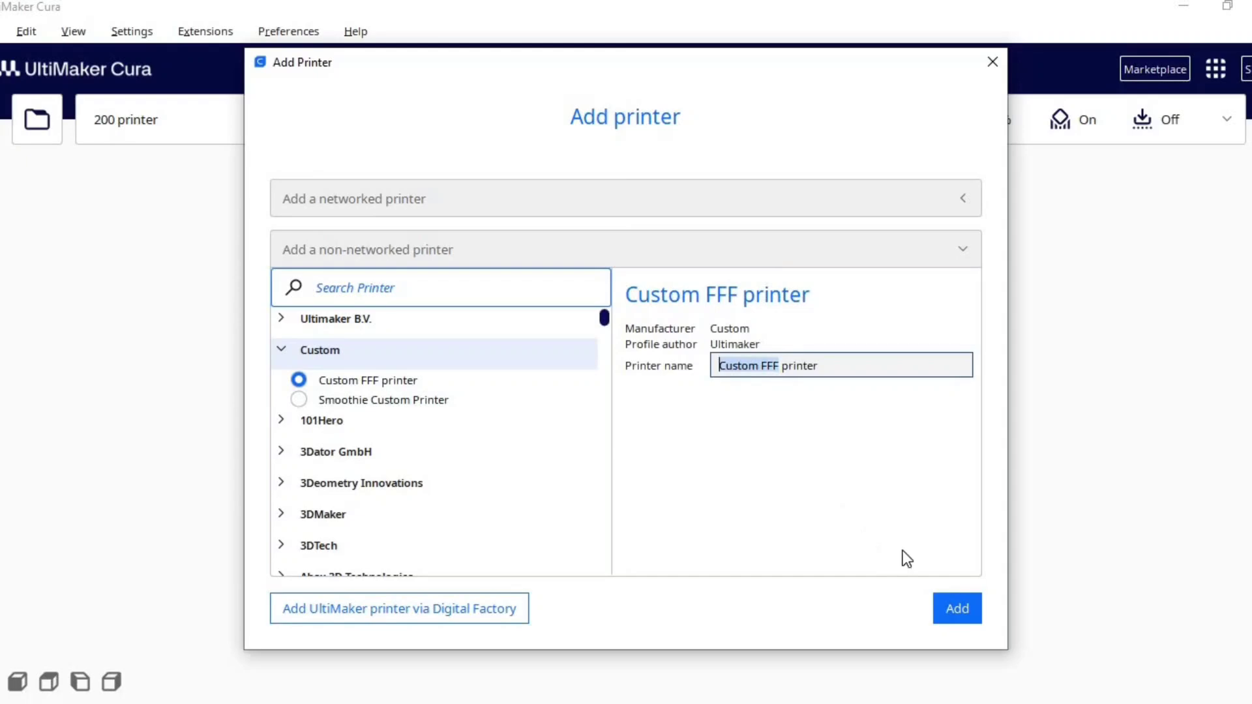
{"action": "left_click", "coordinate": [951, 611]}
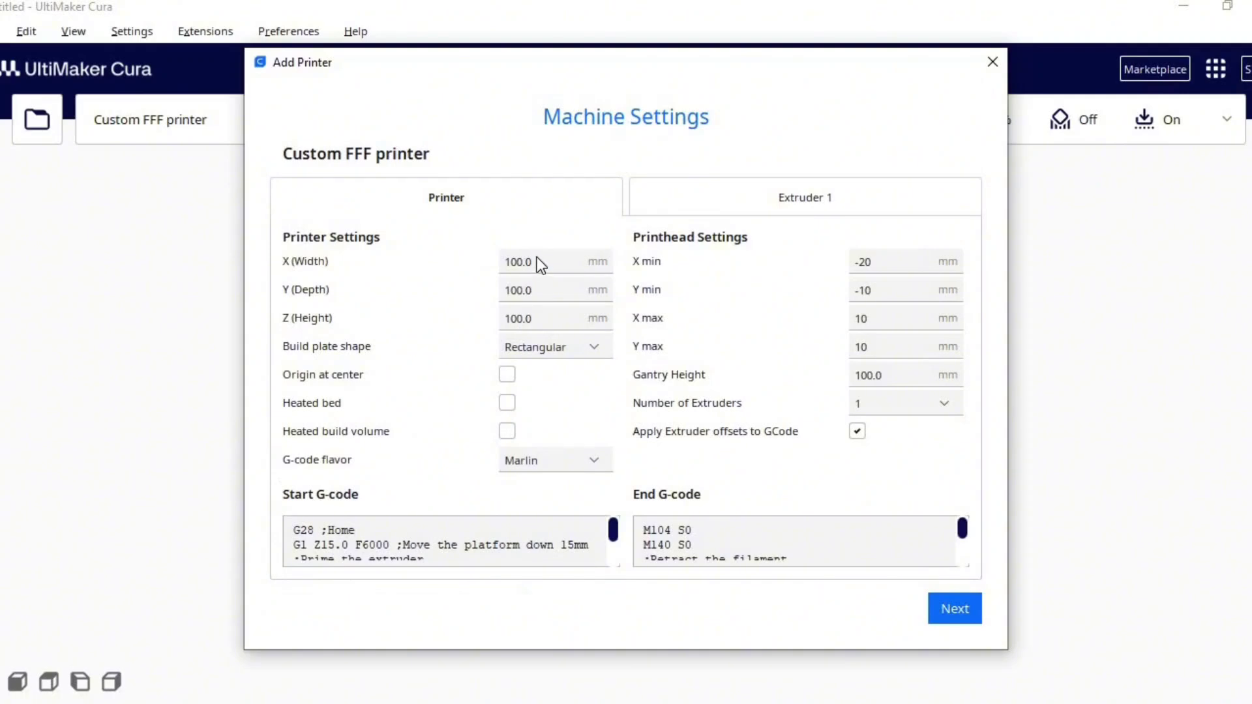
Step: Set the printer's build volume to 700 mm width, 700 mm depth and 400 mm height
{"action": "left_click", "coordinate": [510, 261]}
{"action": "double_click", "coordinate": [510, 261]}
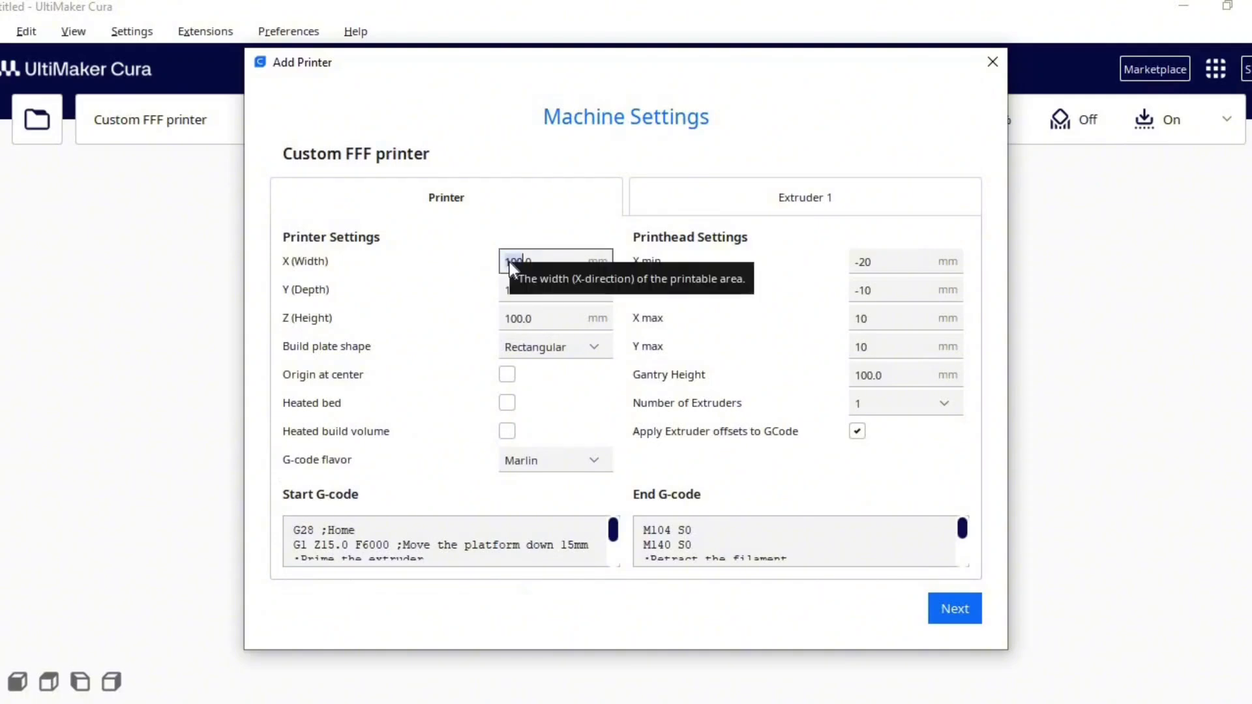
{"action": "type", "text": "70"}
{"action": "left_click", "coordinate": [526, 291]}
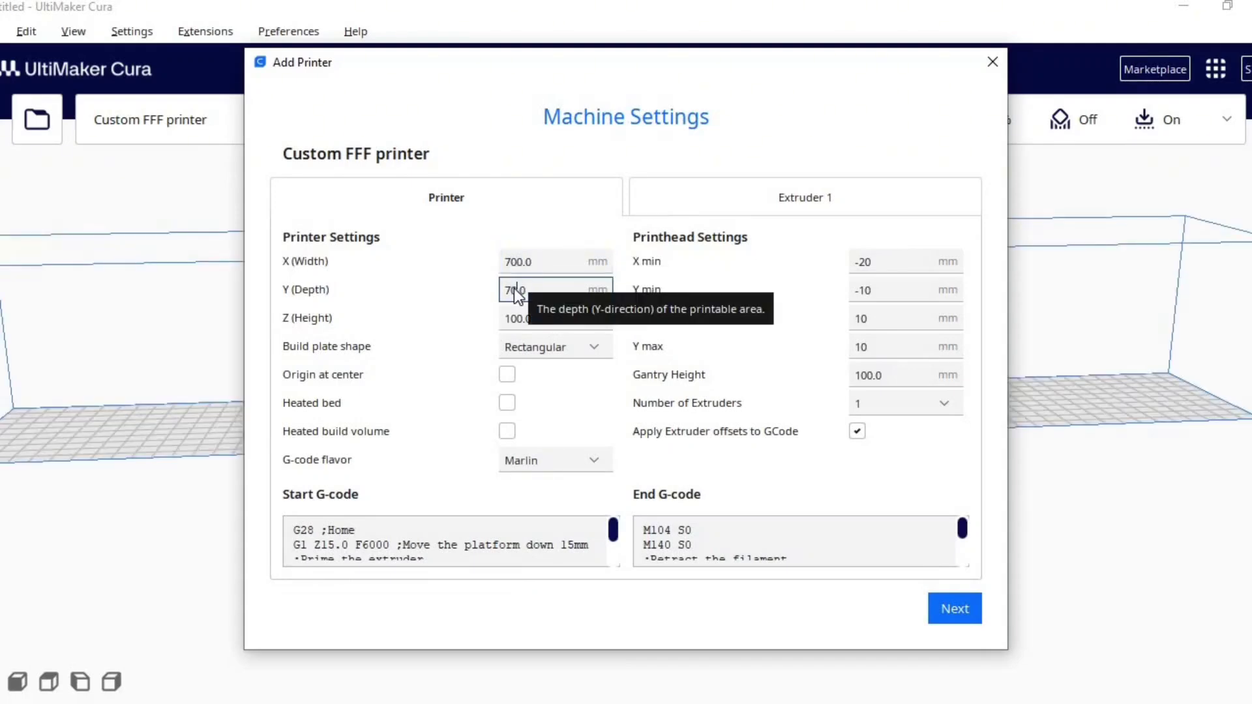
{"action": "type", "text": "70"}
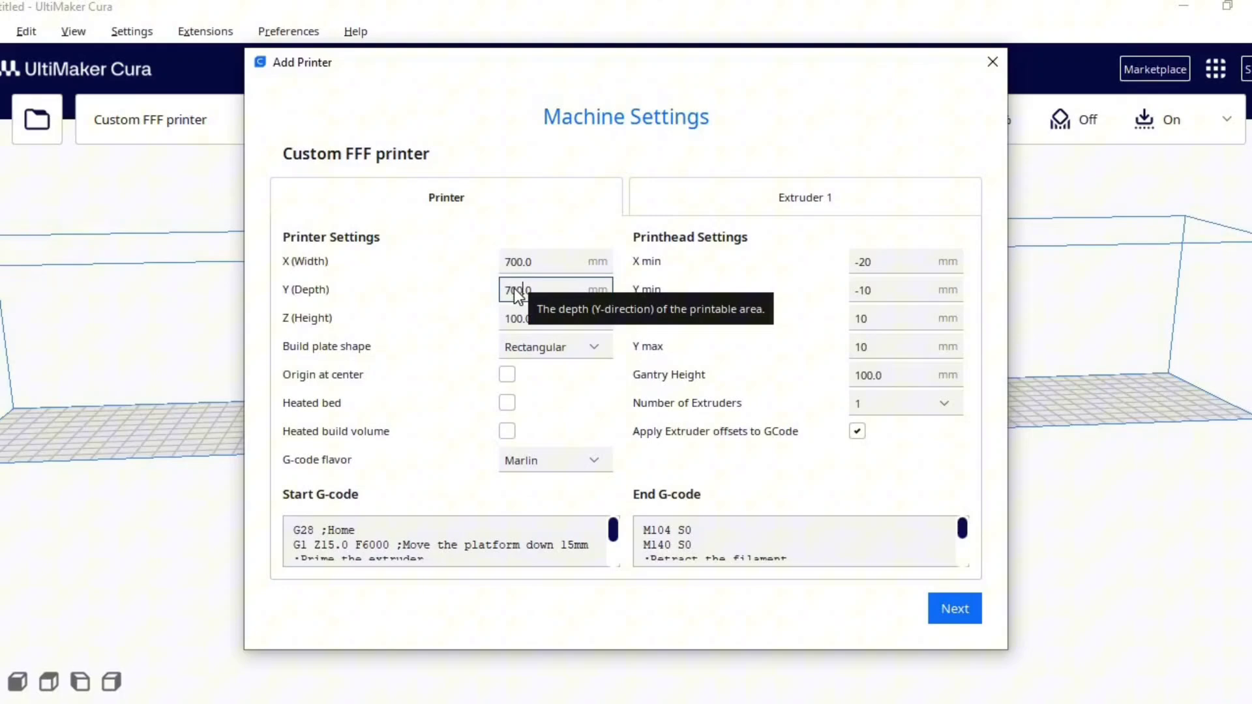
{"action": "left_click", "coordinate": [511, 323]}
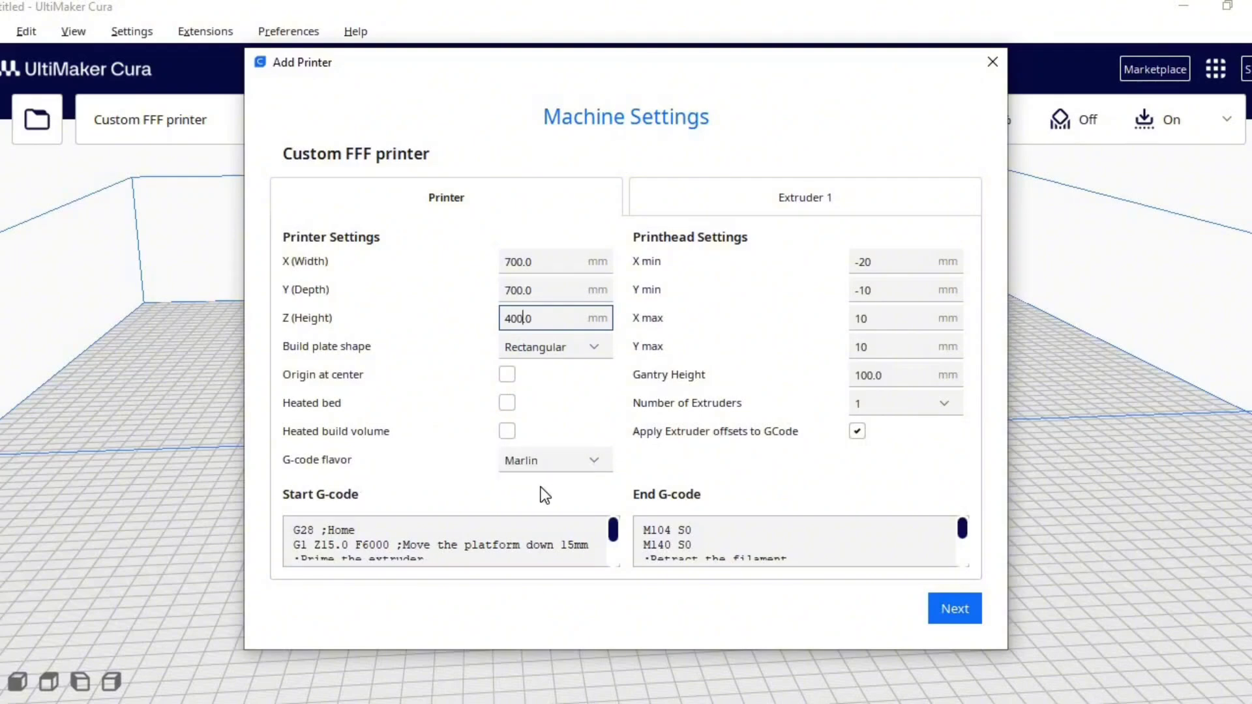
Step: Review the printer's default start G-code and end G-code through to their last lines
{"action": "scroll", "coordinate": [612, 547], "scroll_direction": "down", "scroll_amount": 1}
{"action": "scroll", "coordinate": [612, 547], "scroll_direction": "down", "scroll_amount": 1}
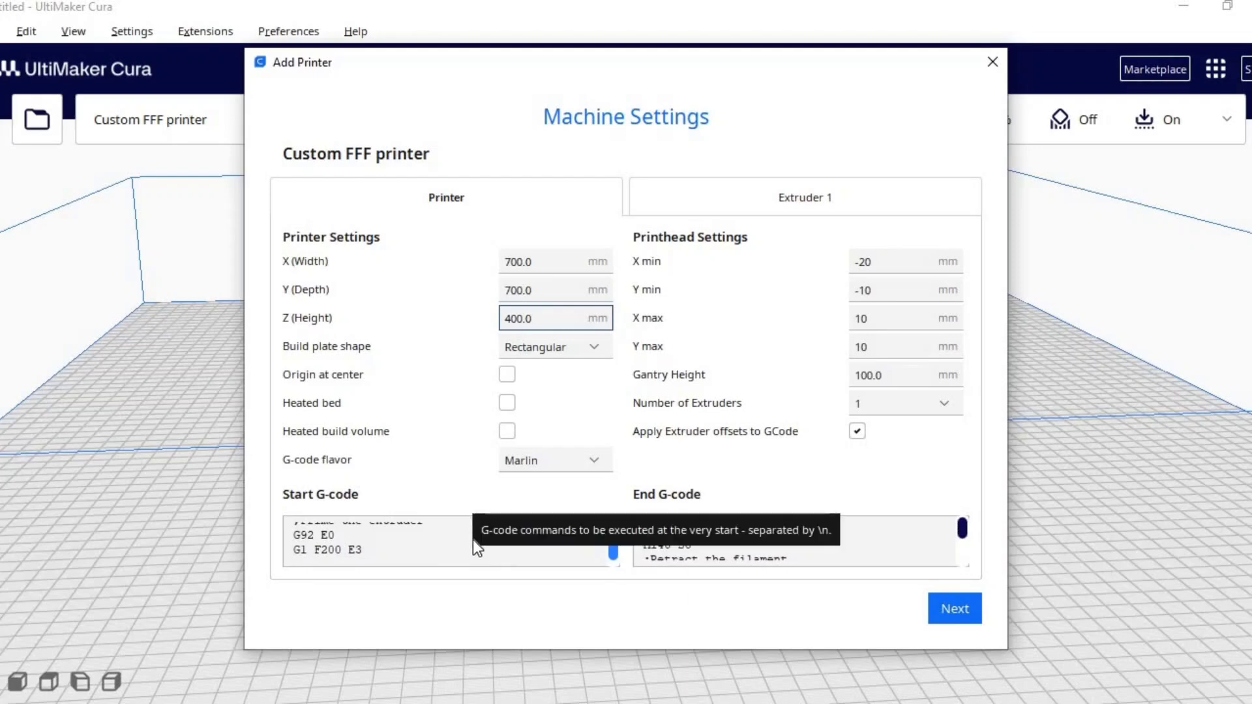
{"action": "scroll", "coordinate": [612, 519], "scroll_direction": "up", "scroll_amount": 3}
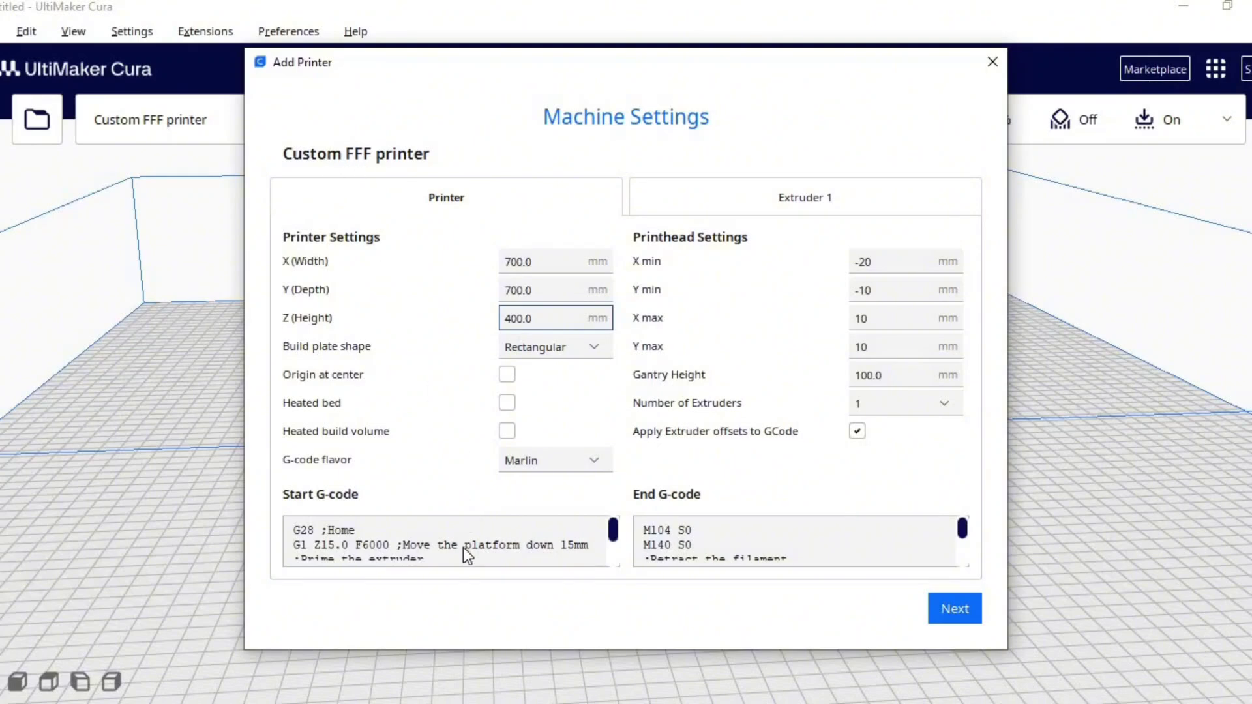
{"action": "scroll", "coordinate": [463, 547], "scroll_direction": "down", "scroll_amount": 3}
{"action": "scroll", "coordinate": [463, 546], "scroll_direction": "up", "scroll_amount": 3}
{"action": "scroll", "coordinate": [424, 551], "scroll_direction": "down", "scroll_amount": 3}
{"action": "scroll", "coordinate": [394, 551], "scroll_direction": "up", "scroll_amount": 3}
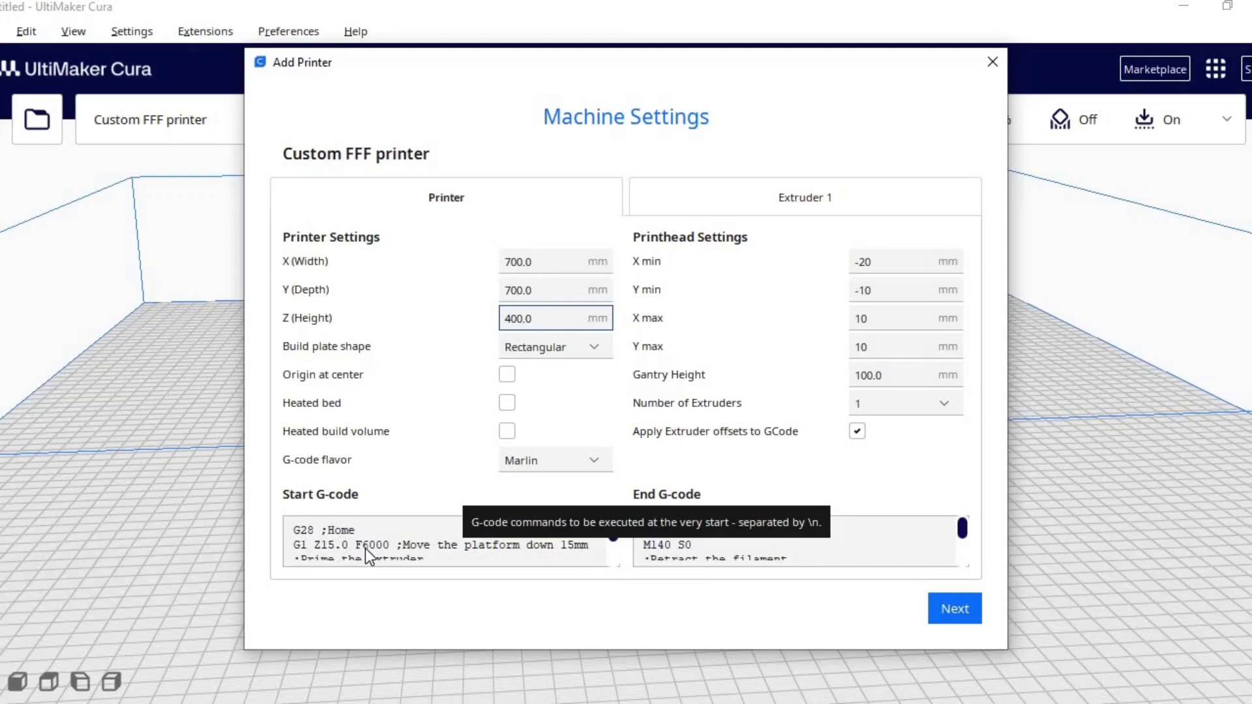
{"action": "scroll", "coordinate": [366, 549], "scroll_direction": "down", "scroll_amount": 3}
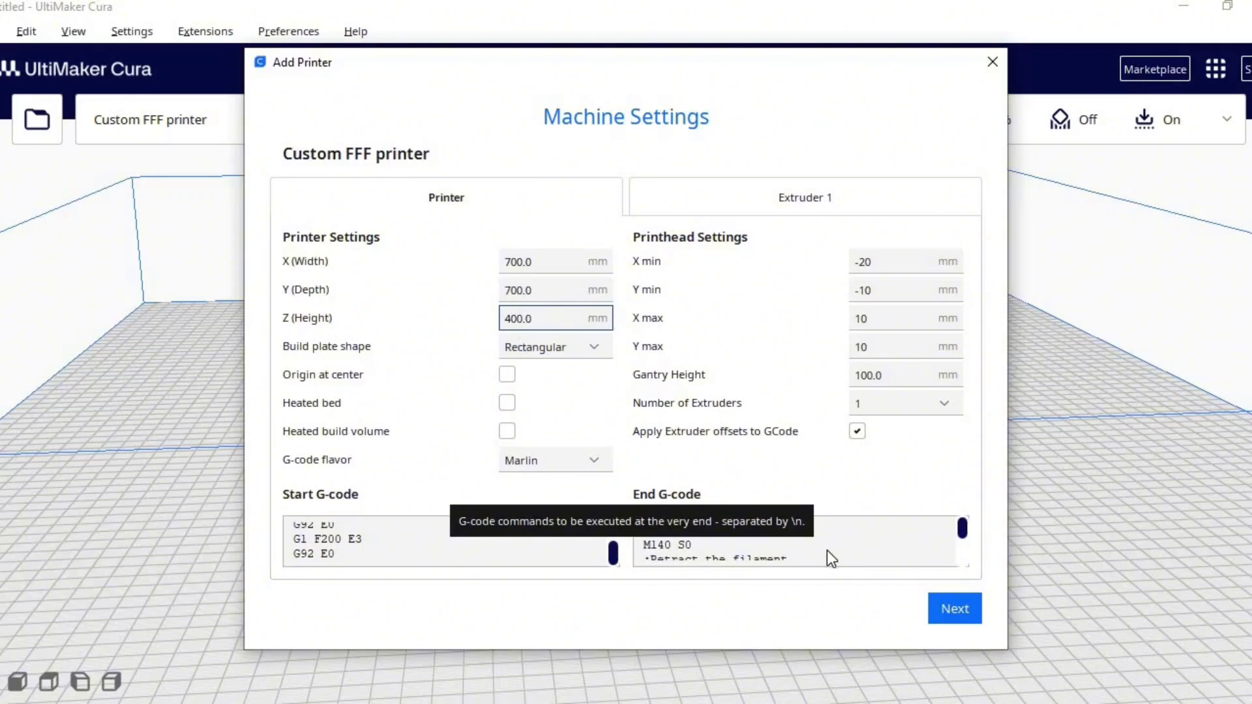
{"action": "scroll", "coordinate": [827, 550], "scroll_direction": "down", "scroll_amount": 5}
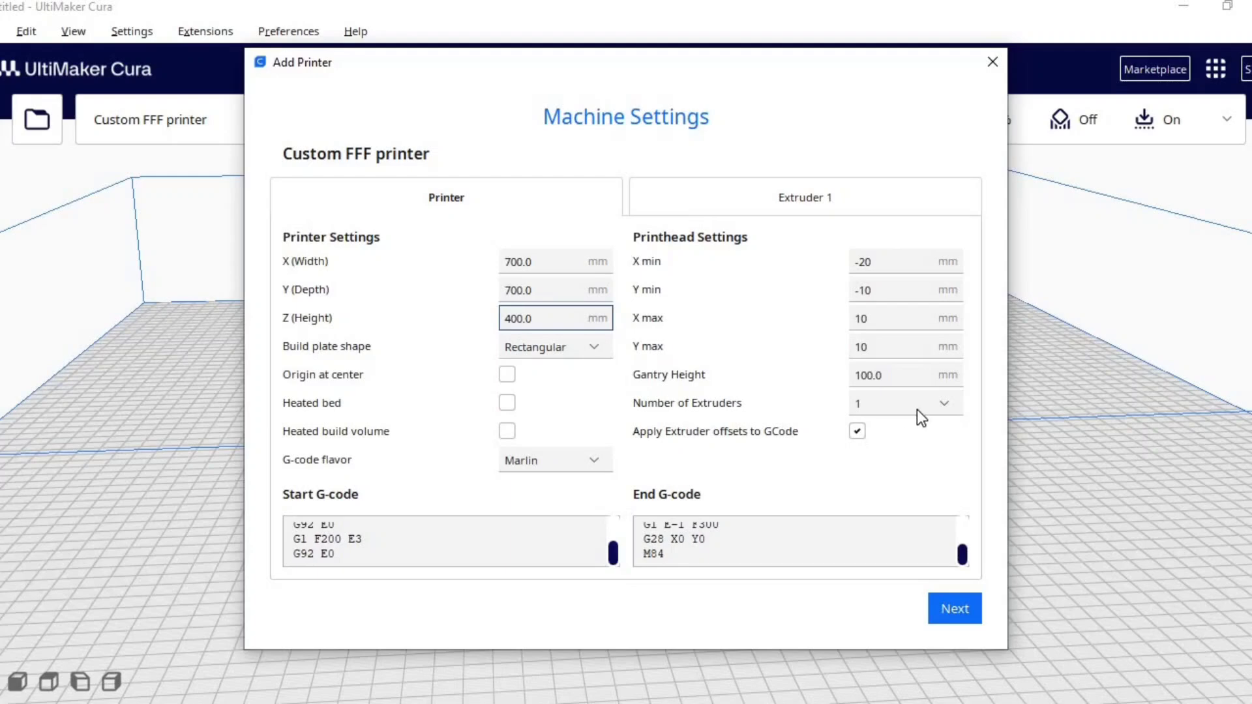
Step: Set the number of extruders to 2 and give both extruders a compatible material diameter of 1.75 mm
{"action": "left_click", "coordinate": [949, 404]}
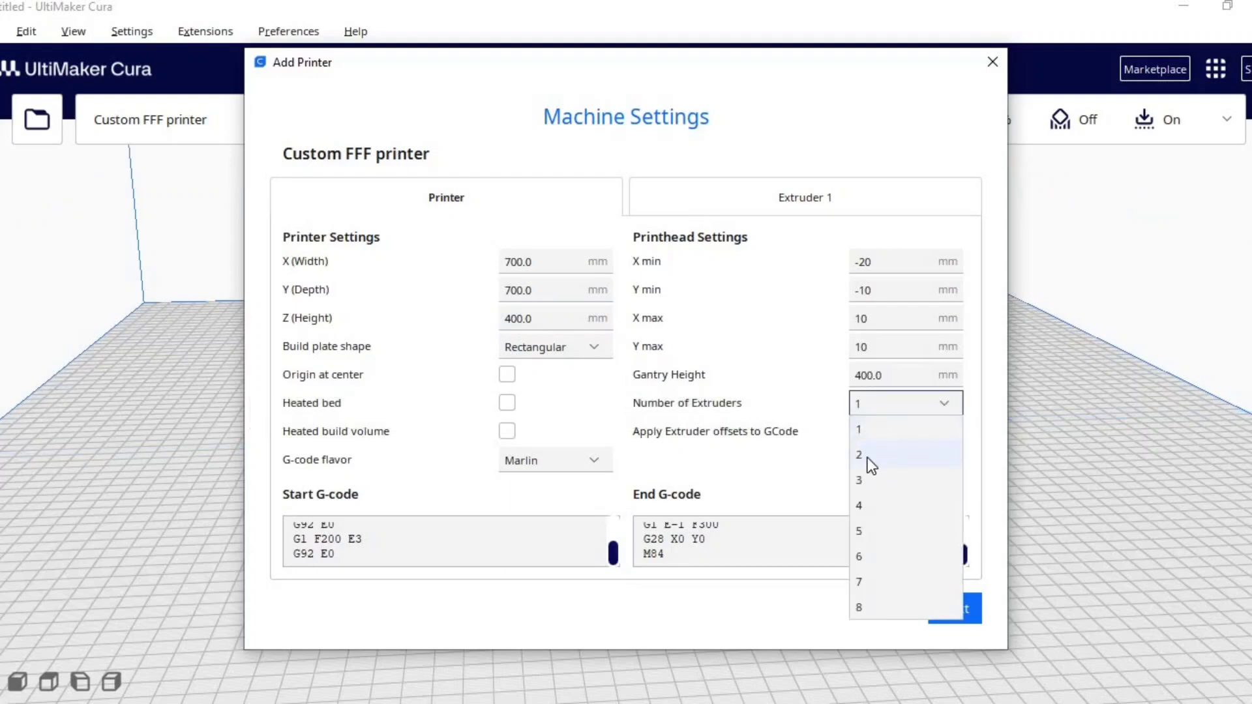
{"action": "left_click", "coordinate": [867, 457]}
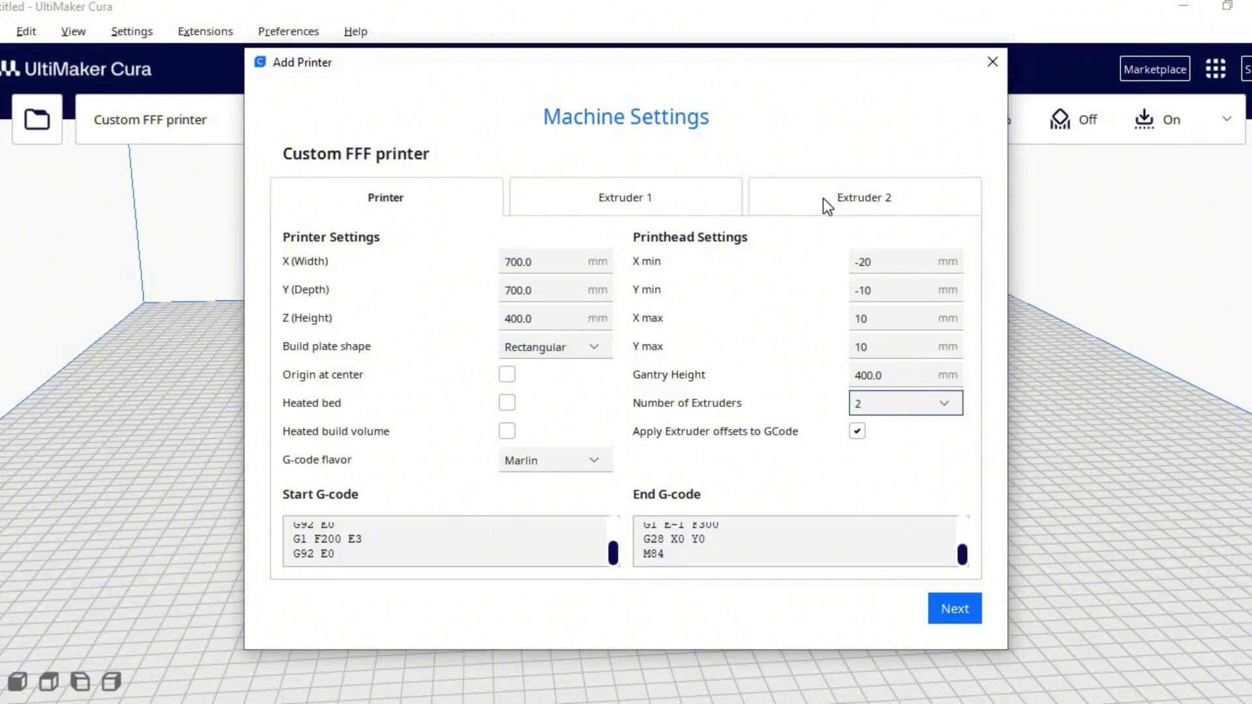
{"action": "left_click", "coordinate": [626, 199]}
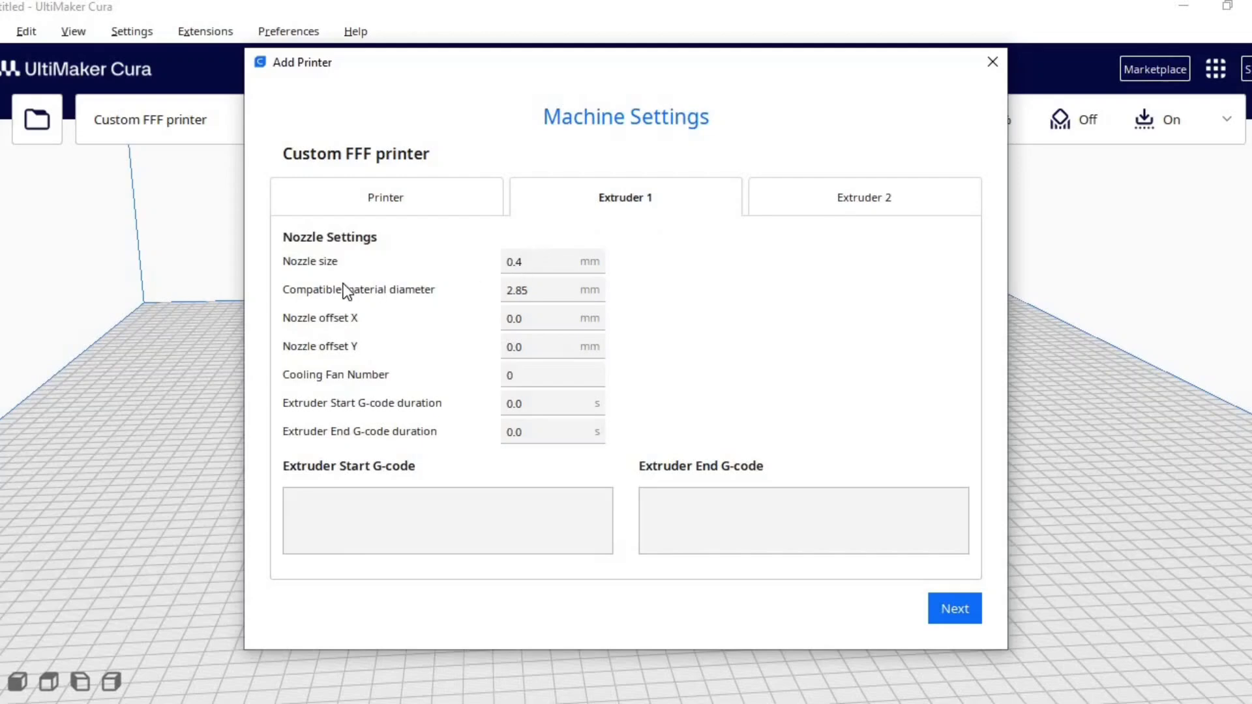
{"action": "left_click", "coordinate": [539, 290]}
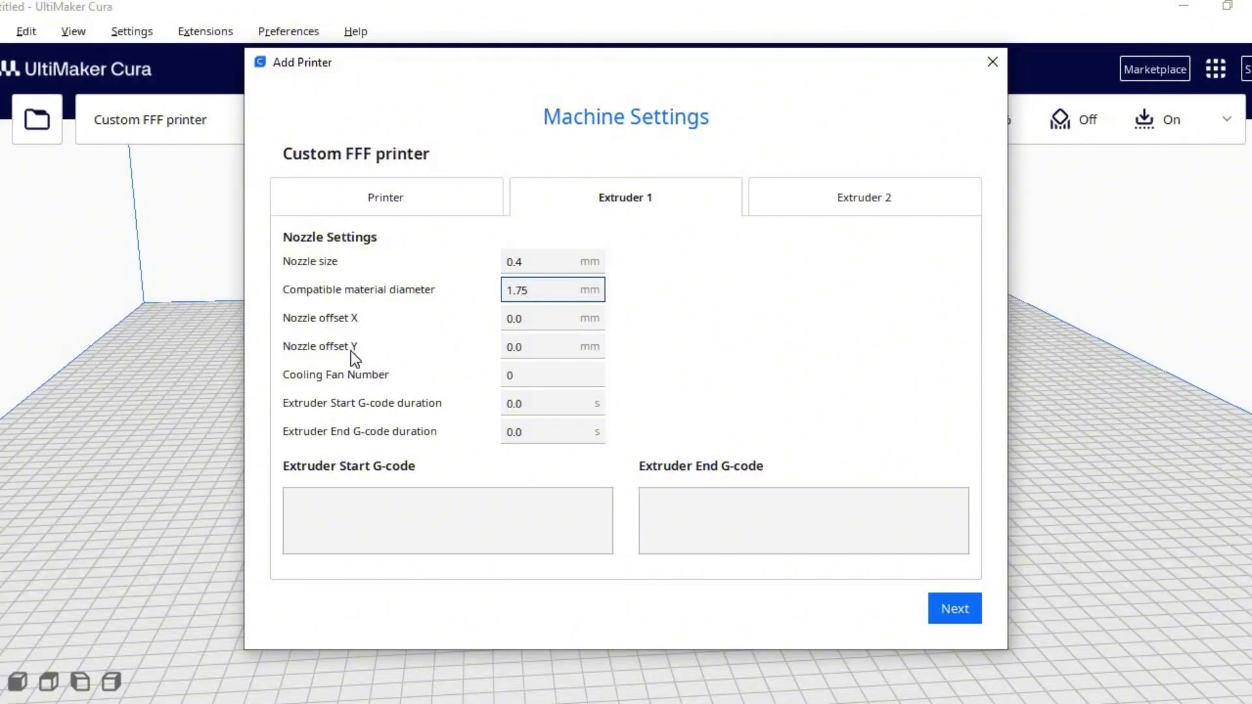
{"action": "mouse_move", "coordinate": [324, 401]}
{"action": "left_click", "coordinate": [860, 202]}
{"action": "double_click", "coordinate": [519, 293]}
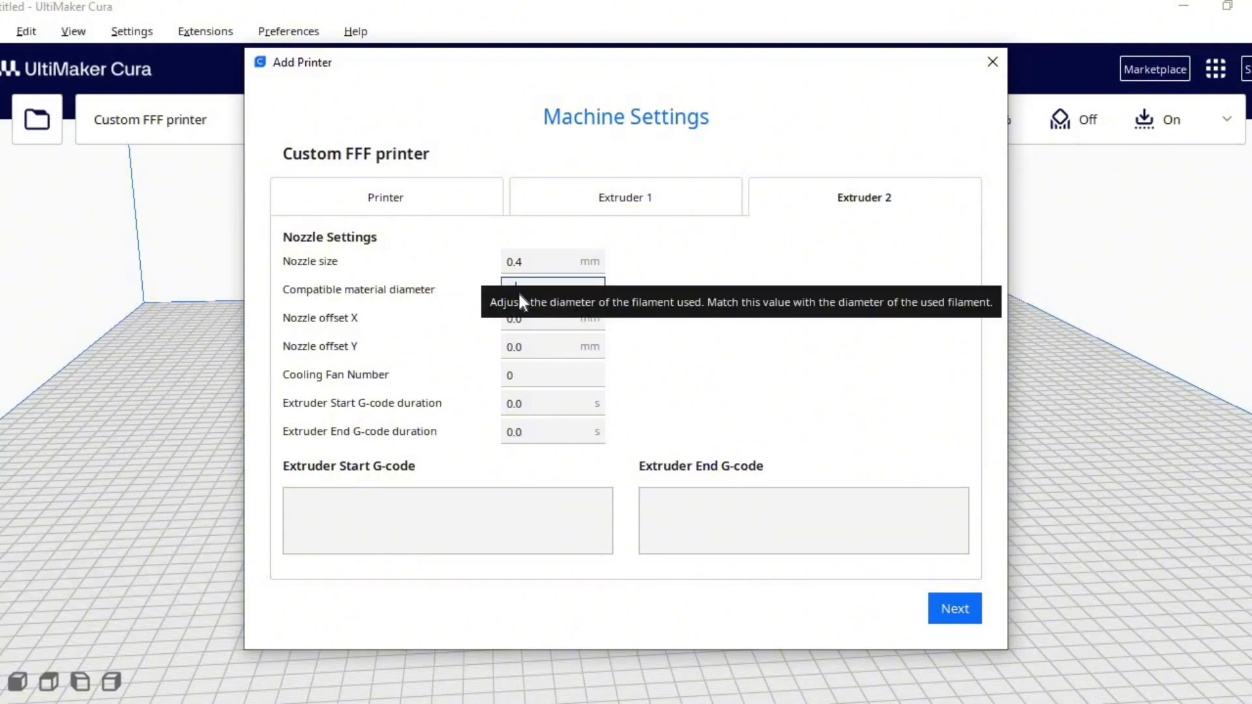
{"action": "type", "text": "1.75"}
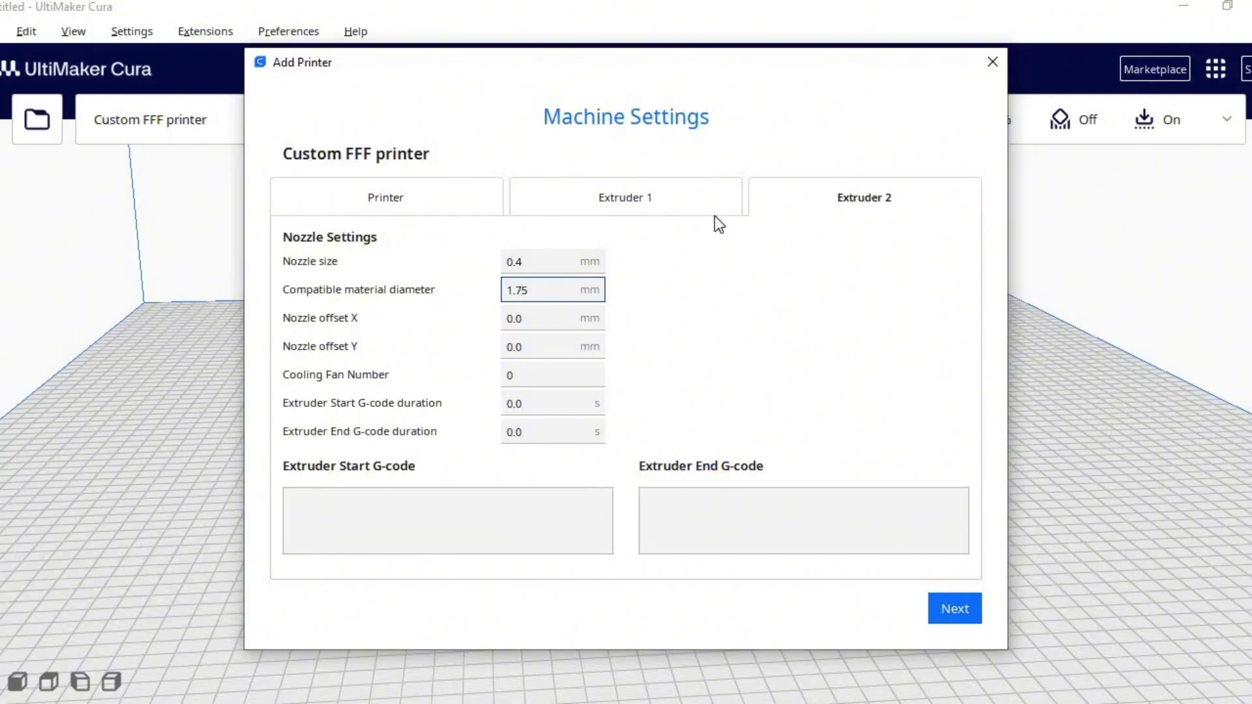
Step: Enter Parkt0 as Extruder 1's end G-code, bringing up the On-Screen Keyboard to complete it
{"action": "left_click", "coordinate": [656, 215]}
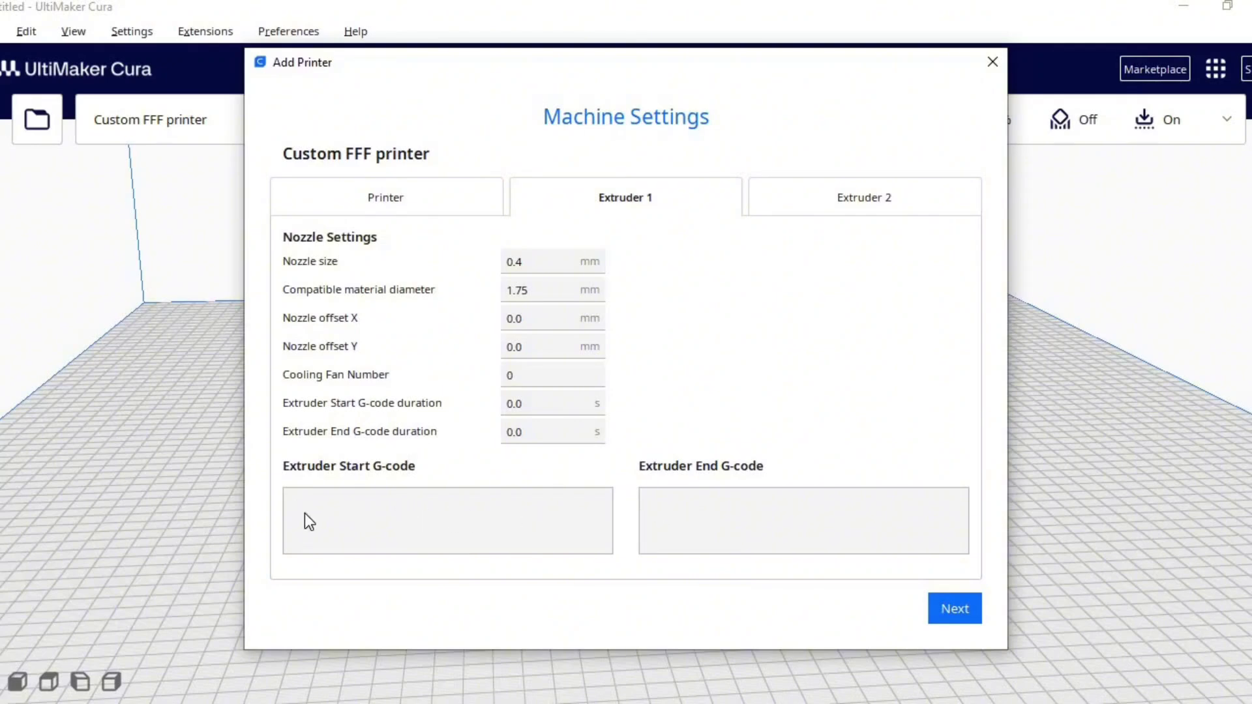
{"action": "left_click", "coordinate": [692, 500]}
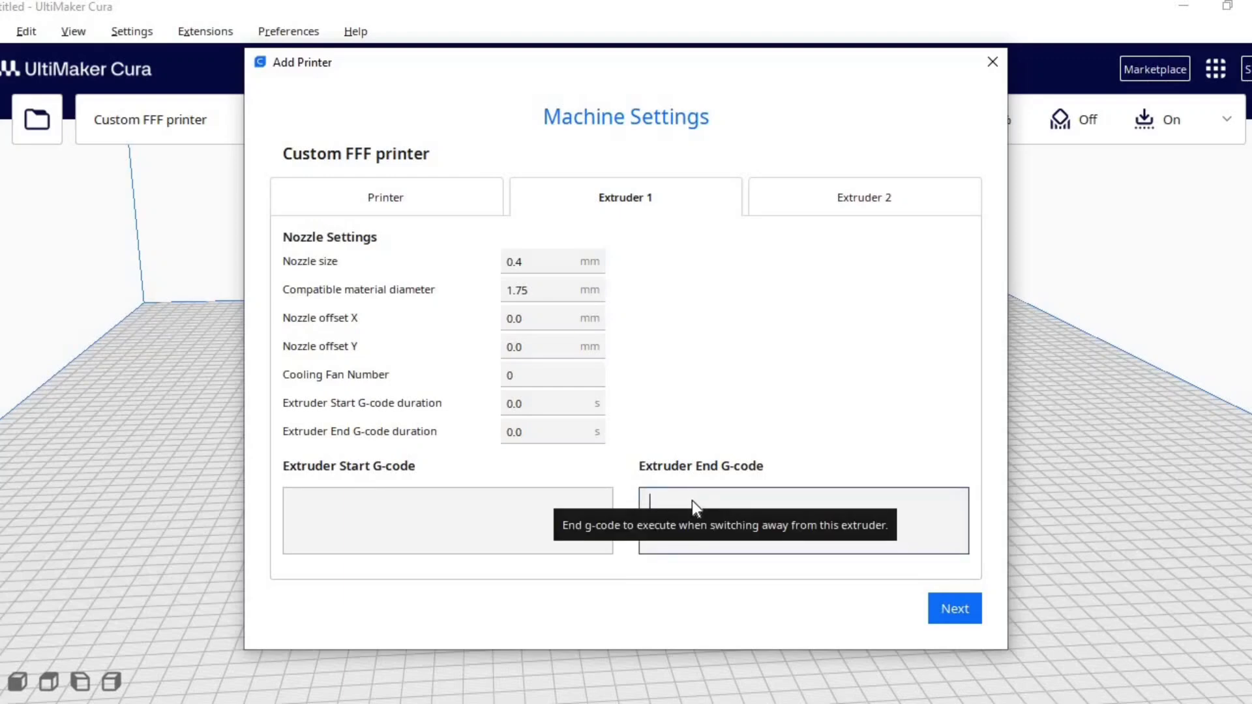
{"action": "type", "text": "Park"}
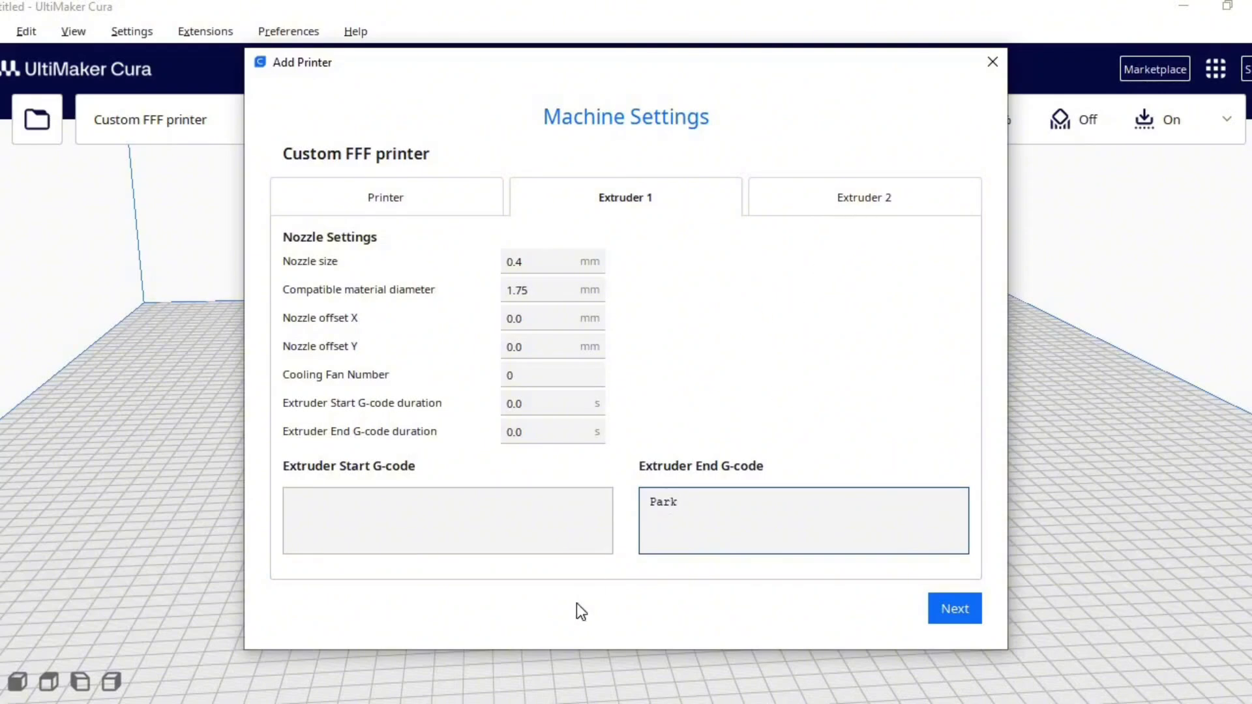
{"action": "mouse_move", "coordinate": [507, 703]}
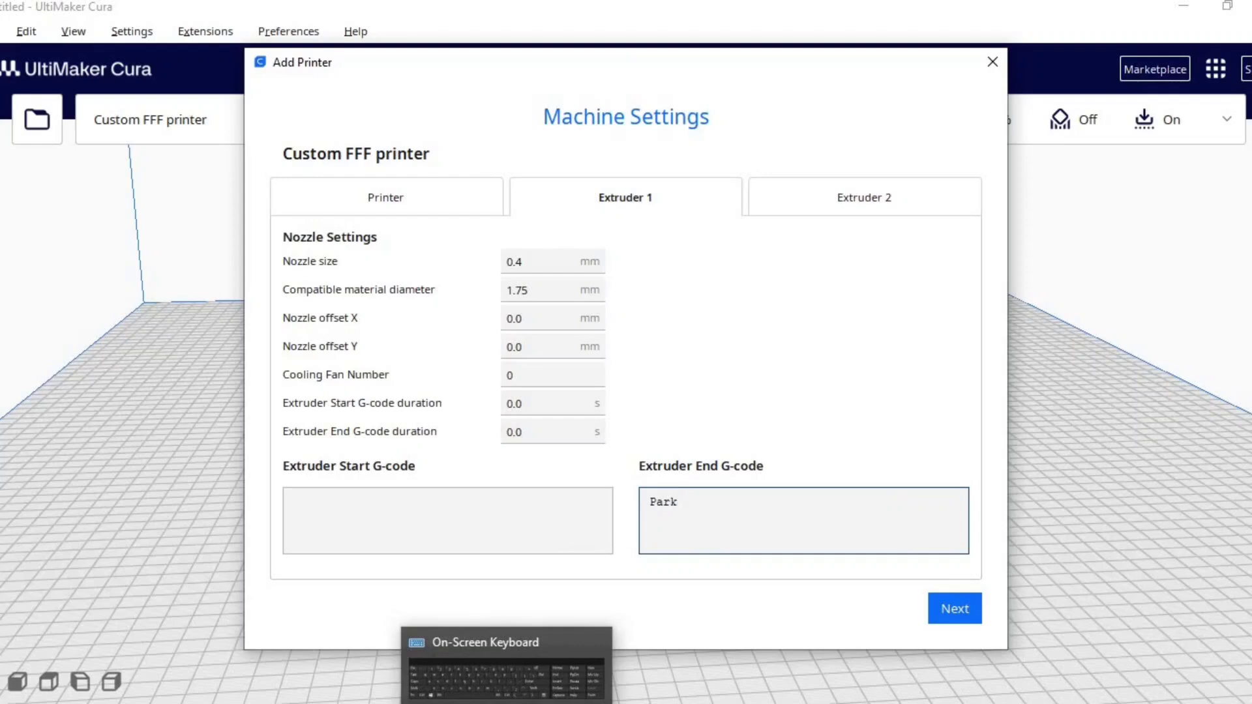
{"action": "left_click", "coordinate": [507, 679]}
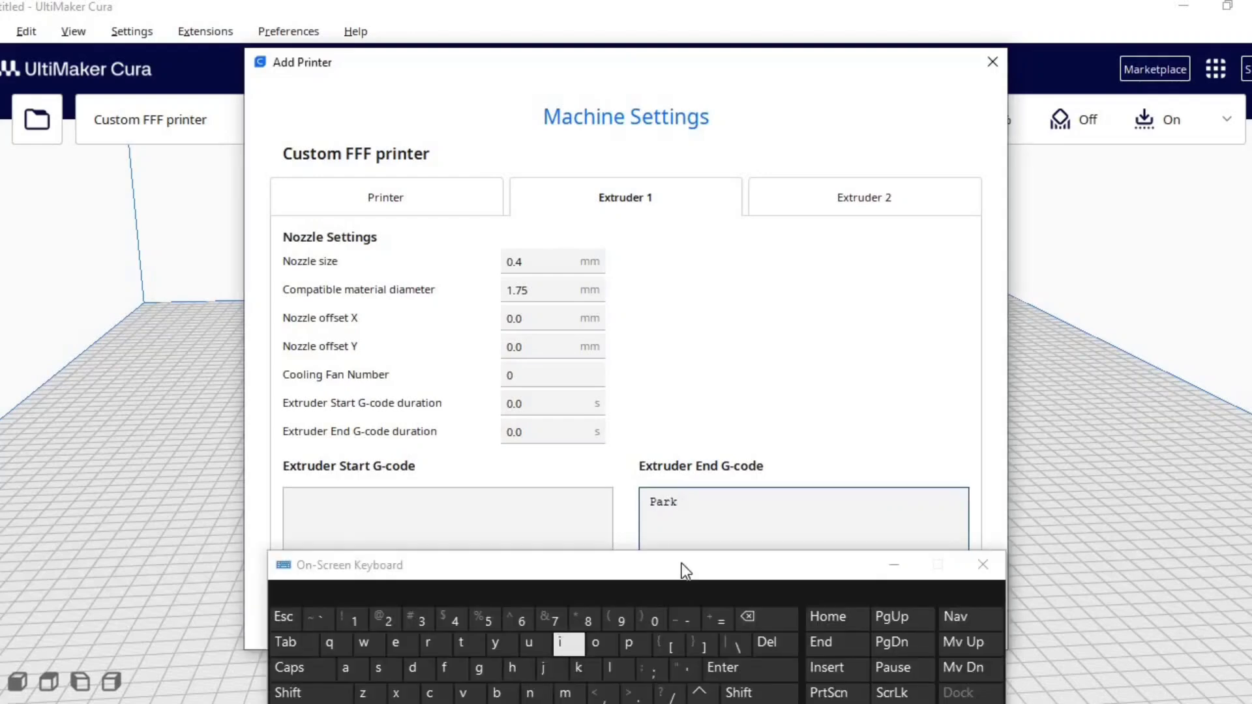
{"action": "left_click", "coordinate": [476, 653]}
{"action": "left_click", "coordinate": [655, 624]}
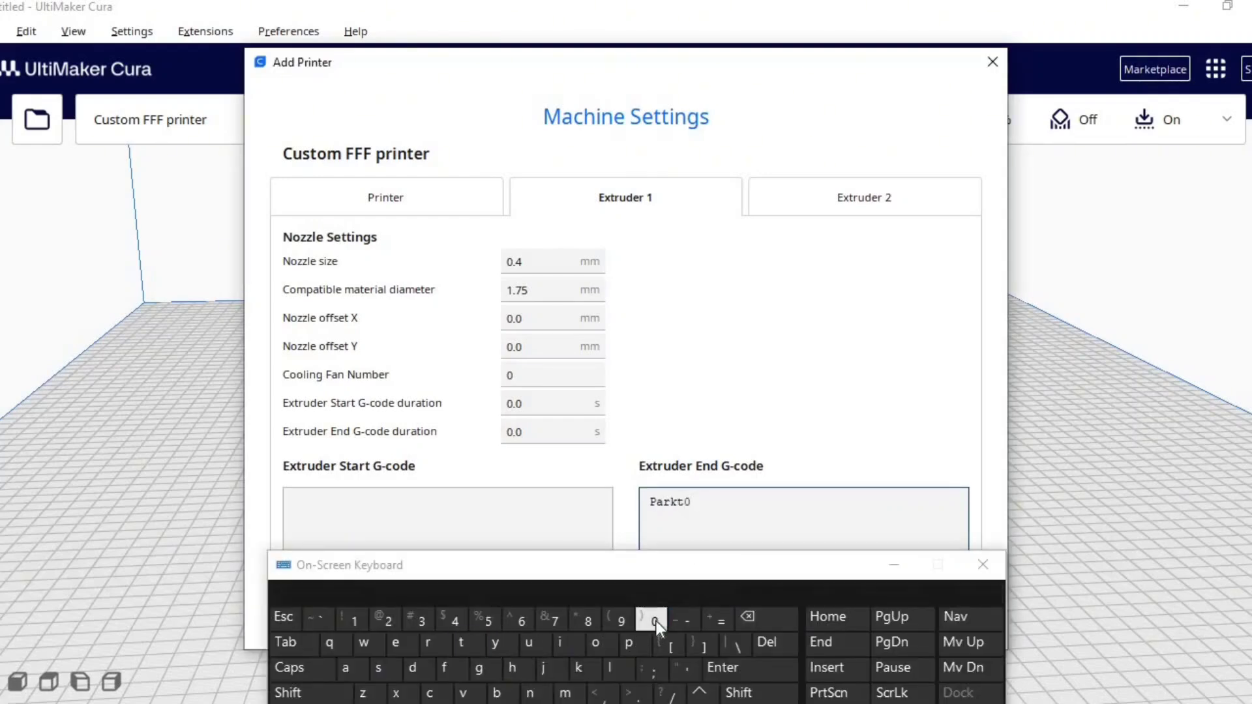
Step: Enclose t0 in curly braces so Extruder 1's end G-code reads Park{t0}, and minimize the On-Screen Keyboard
{"action": "left_click", "coordinate": [678, 503]}
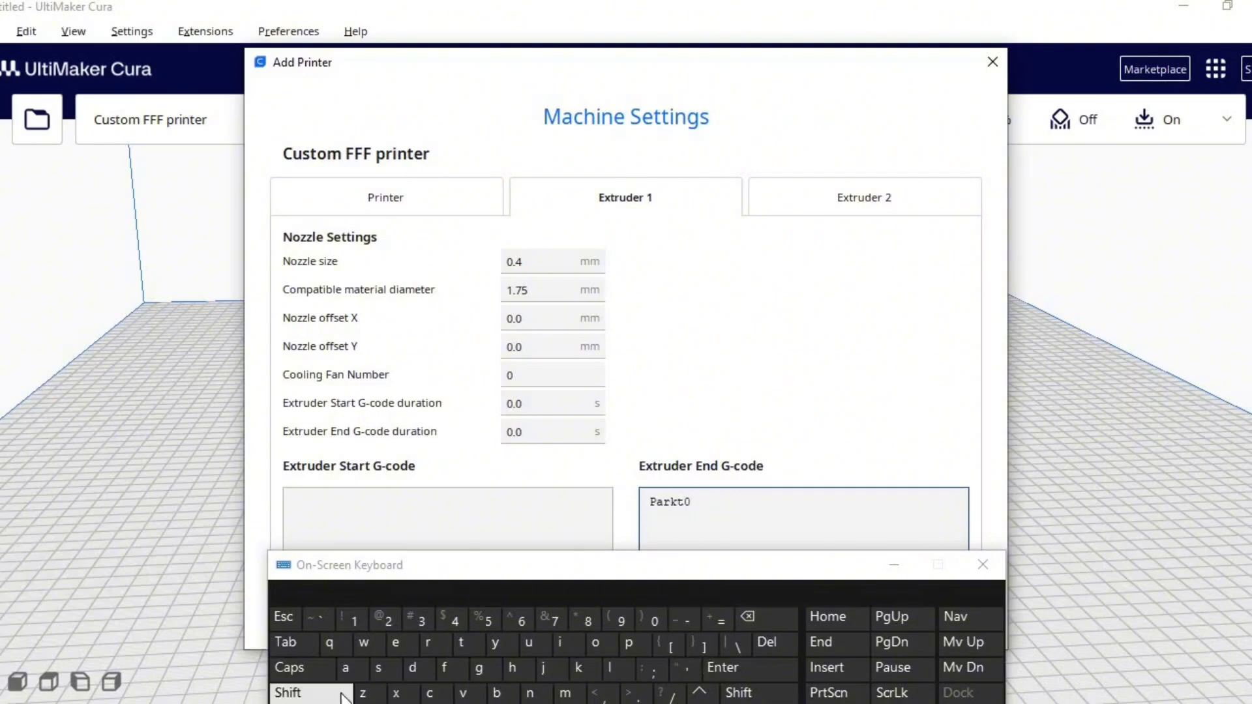
{"action": "left_click", "coordinate": [310, 692]}
{"action": "left_click", "coordinate": [679, 641]}
{"action": "left_click", "coordinate": [710, 504]}
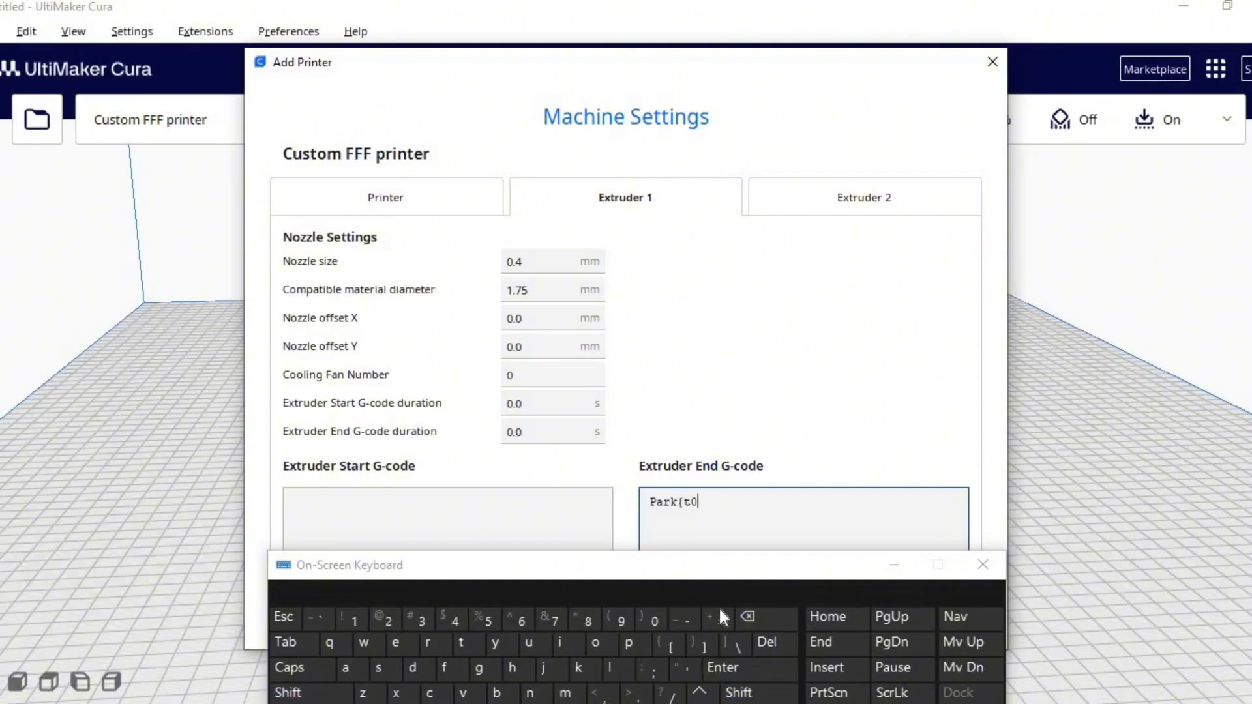
{"action": "left_click", "coordinate": [727, 691]}
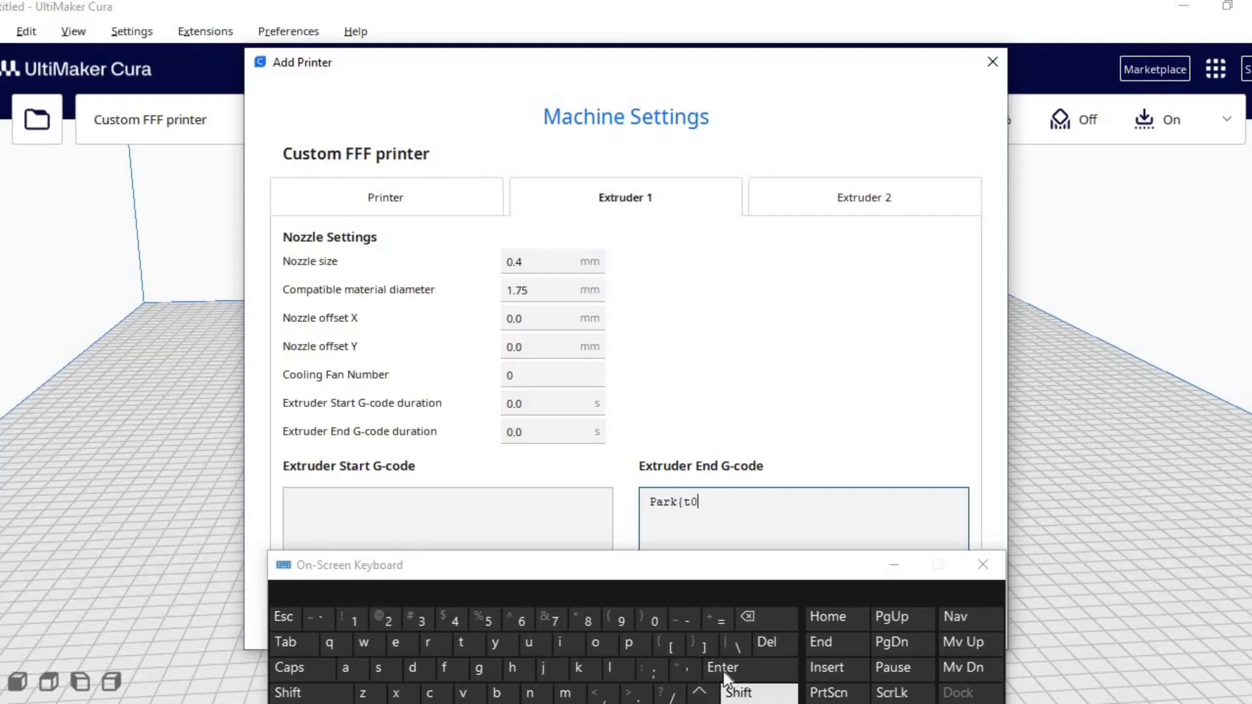
{"action": "left_click", "coordinate": [711, 645]}
{"action": "left_click", "coordinate": [892, 565]}
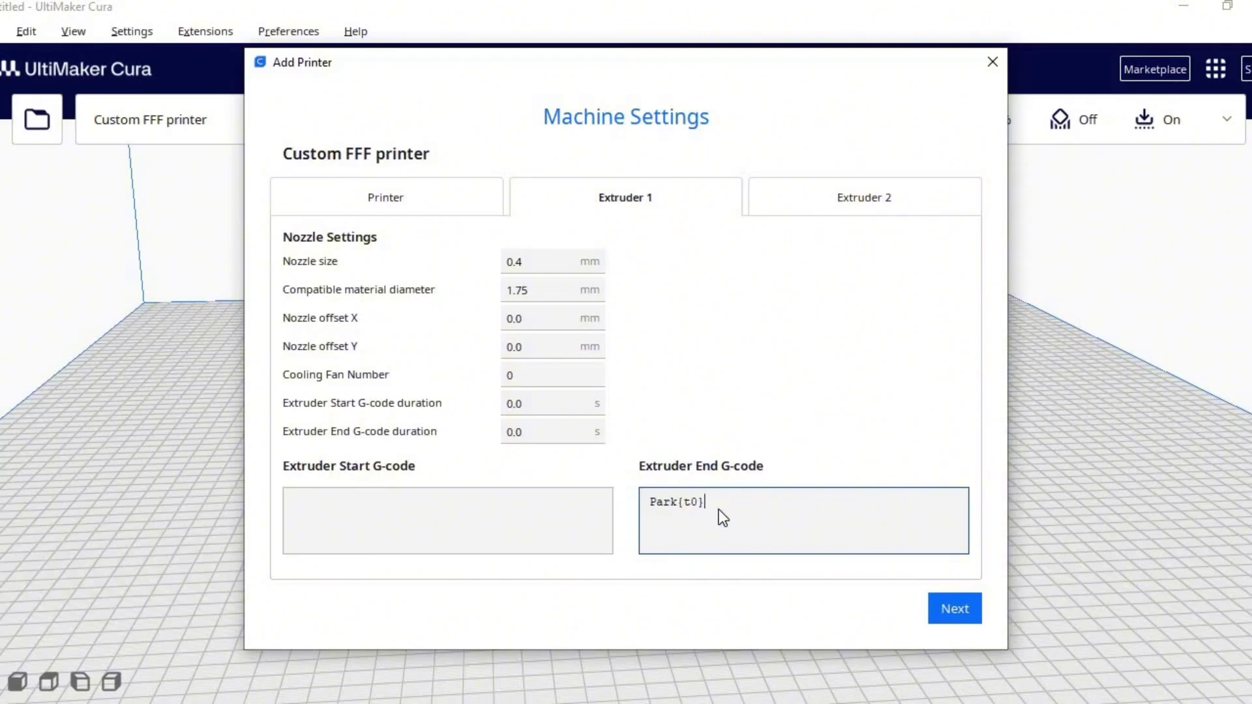
Step: Copy Extruder 1's end G-code to Extruder 2, change it to Park{t1}, and finish the machine settings
{"action": "key", "text": "ctrl+a"}
{"action": "key", "text": "ctrl+c"}
{"action": "left_click", "coordinate": [859, 212]}
{"action": "left_click", "coordinate": [728, 502]}
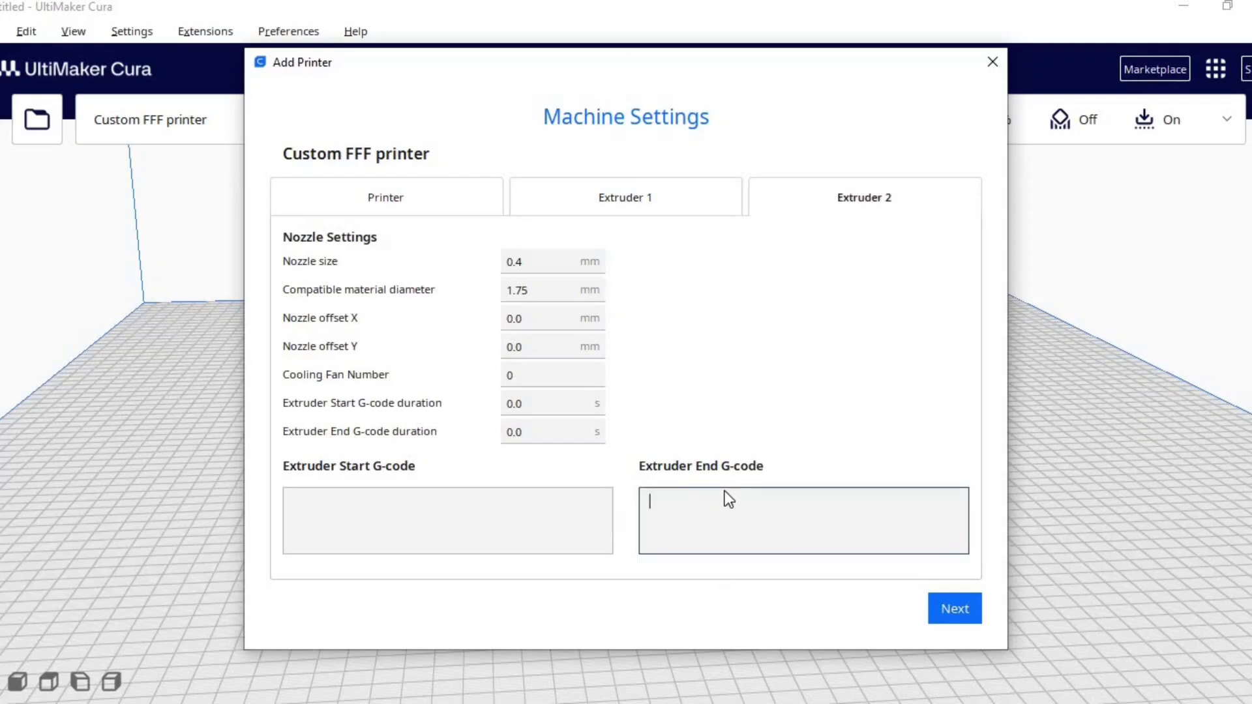
{"action": "key", "text": "ctrl+v"}
{"action": "key", "text": "Left"}
{"action": "key", "text": "BackSpace"}
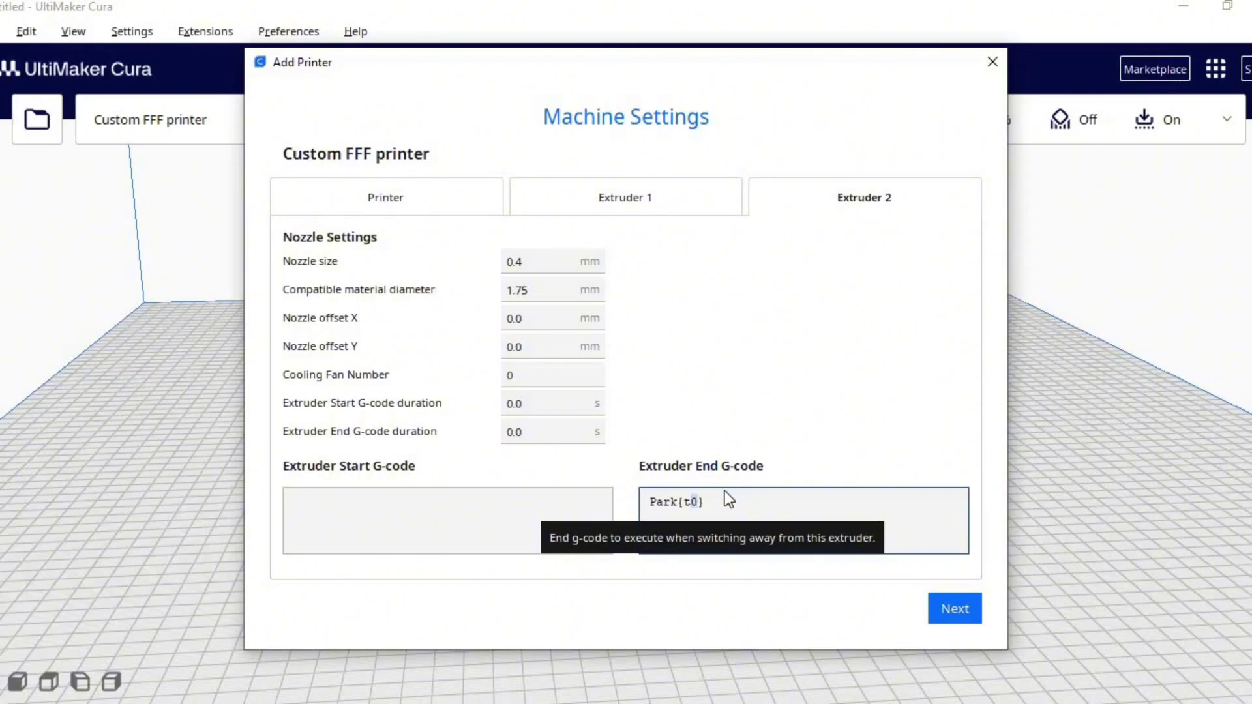
{"action": "type", "text": "1"}
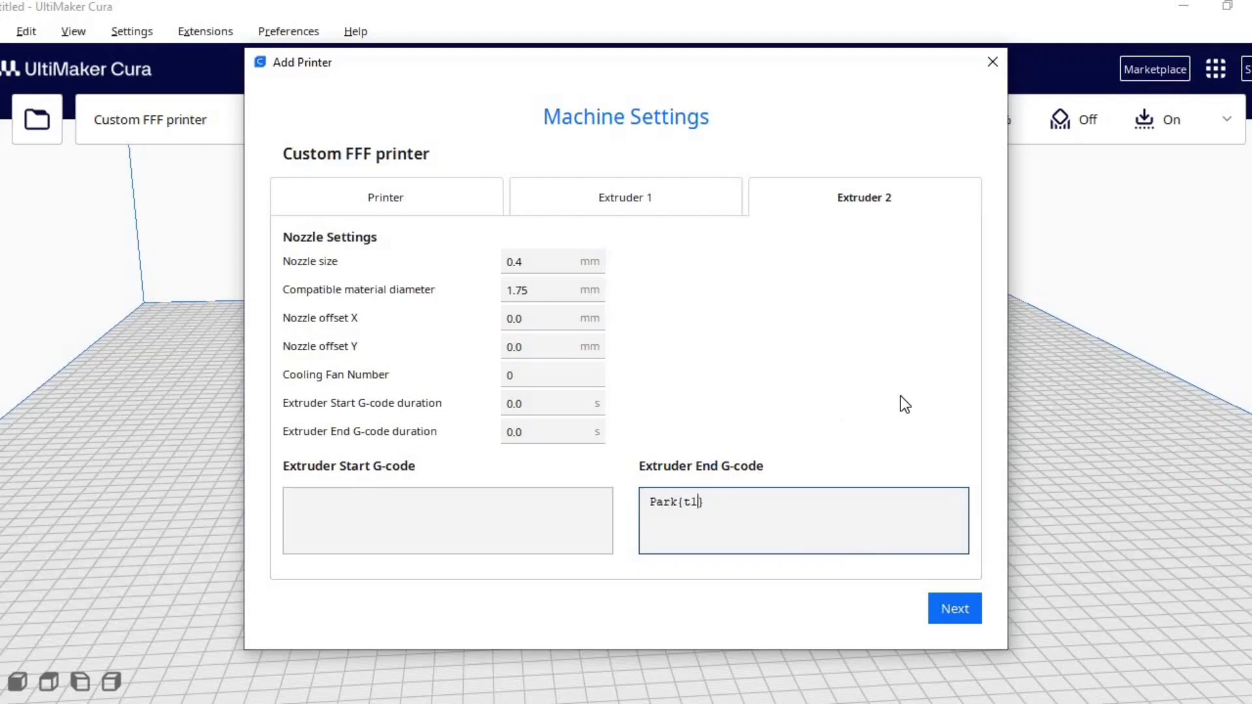
{"action": "left_click", "coordinate": [714, 512]}
{"action": "left_click", "coordinate": [964, 604]}
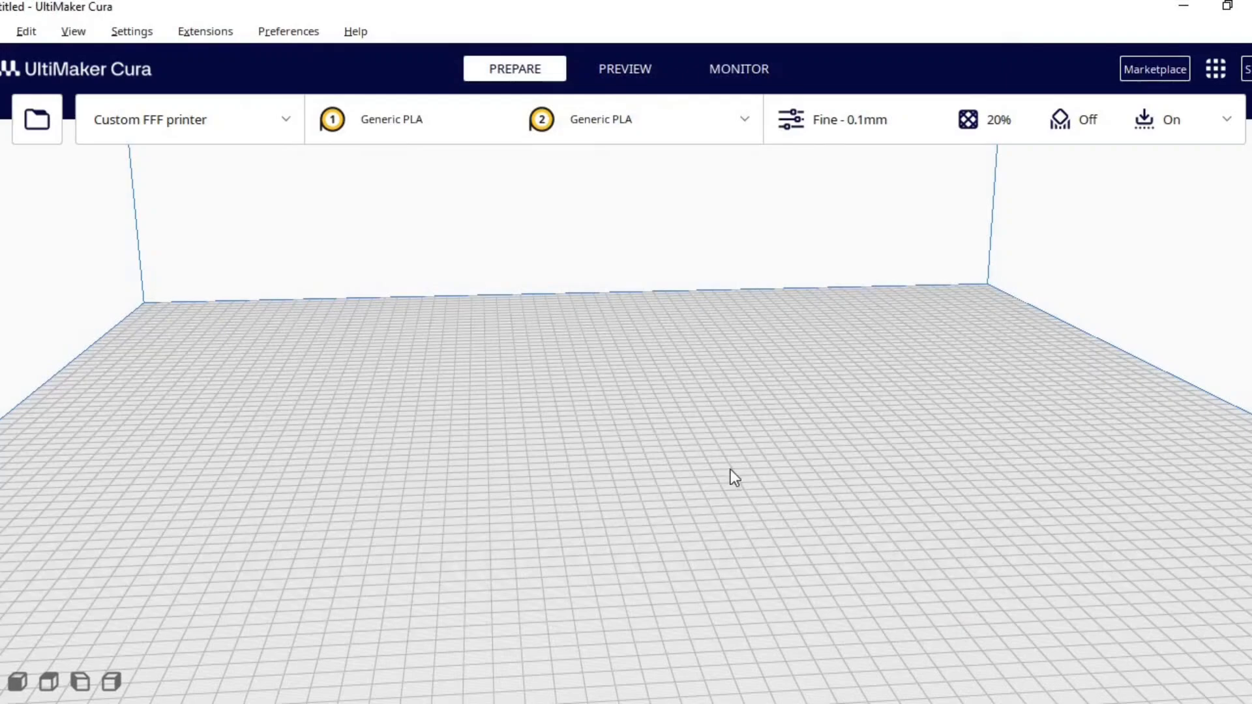
{"action": "scroll", "coordinate": [653, 438], "scroll_direction": "down", "scroll_amount": 2}
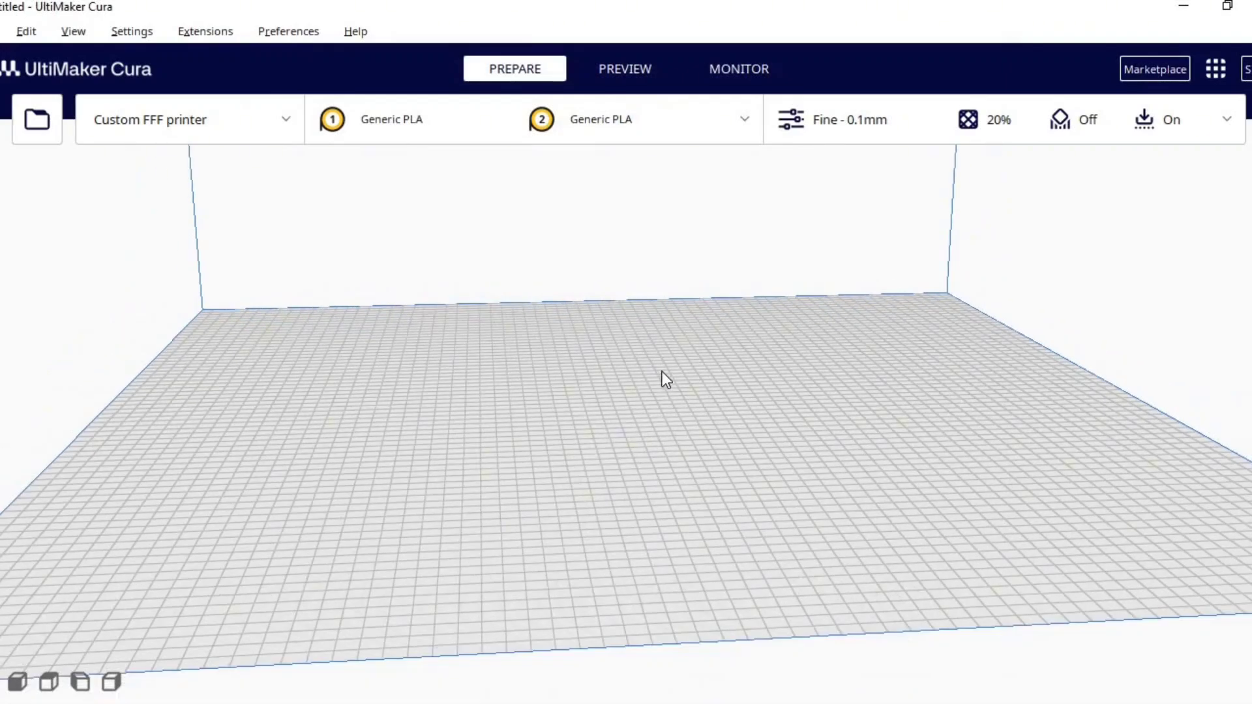
{"action": "scroll", "coordinate": [629, 394], "scroll_direction": "down", "scroll_amount": 3}
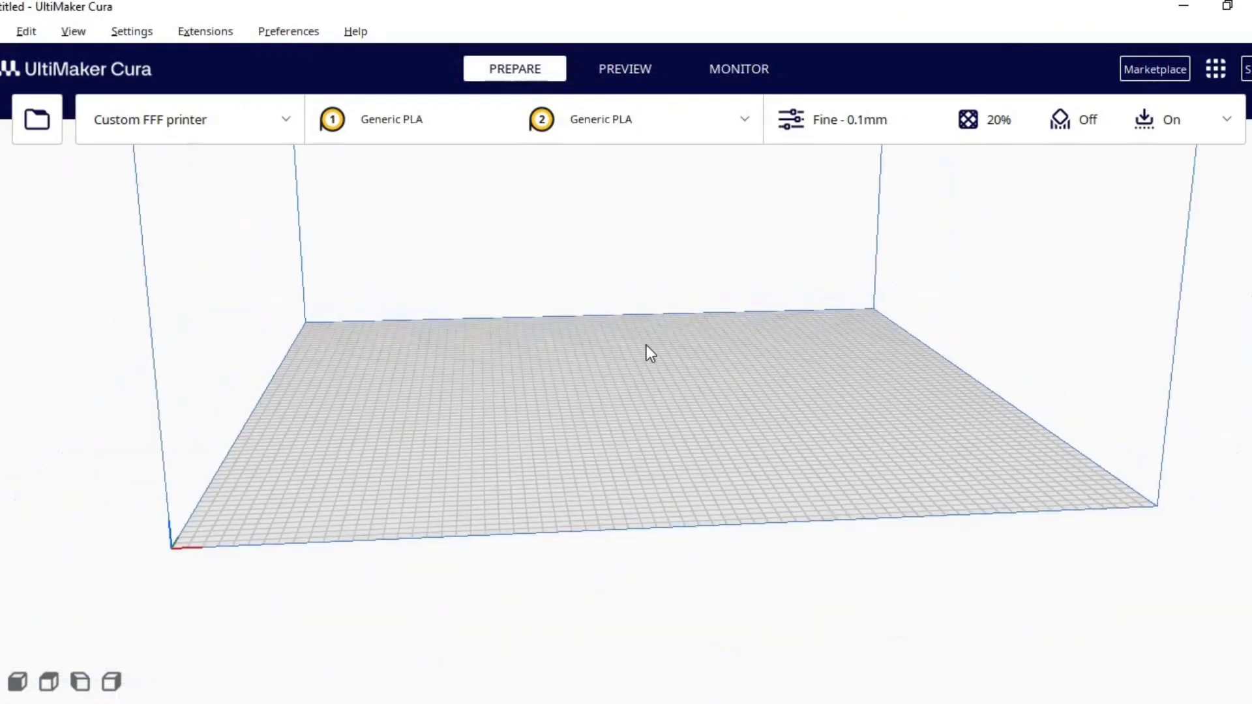
{"action": "right_click_drag", "start_coordinate": [603, 358], "coordinate": [635, 326]}
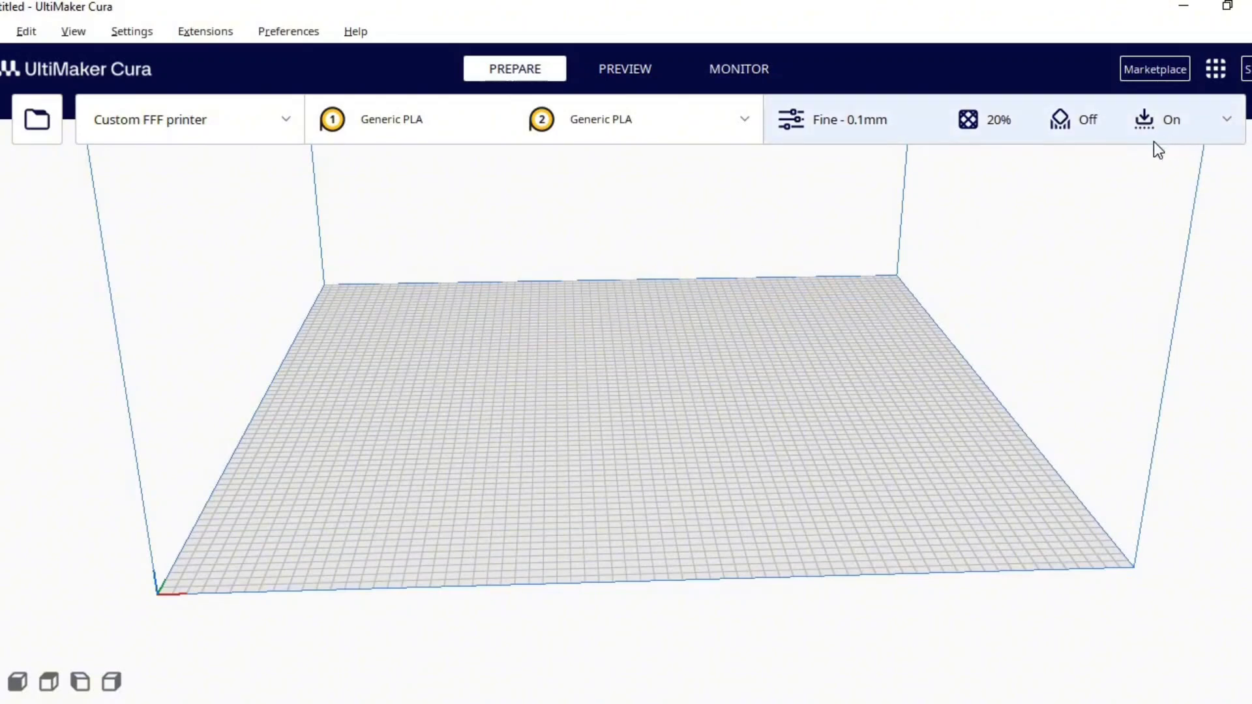
{"action": "left_click", "coordinate": [1211, 135]}
{"action": "left_click", "coordinate": [1210, 133]}
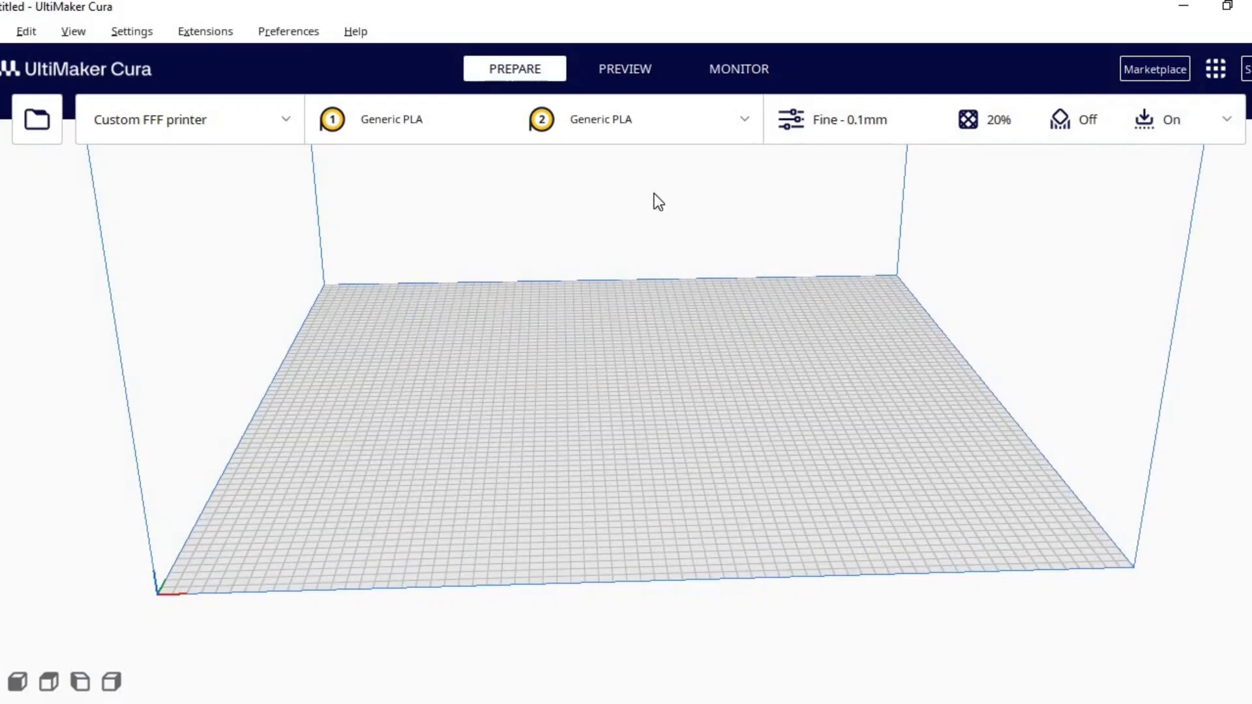